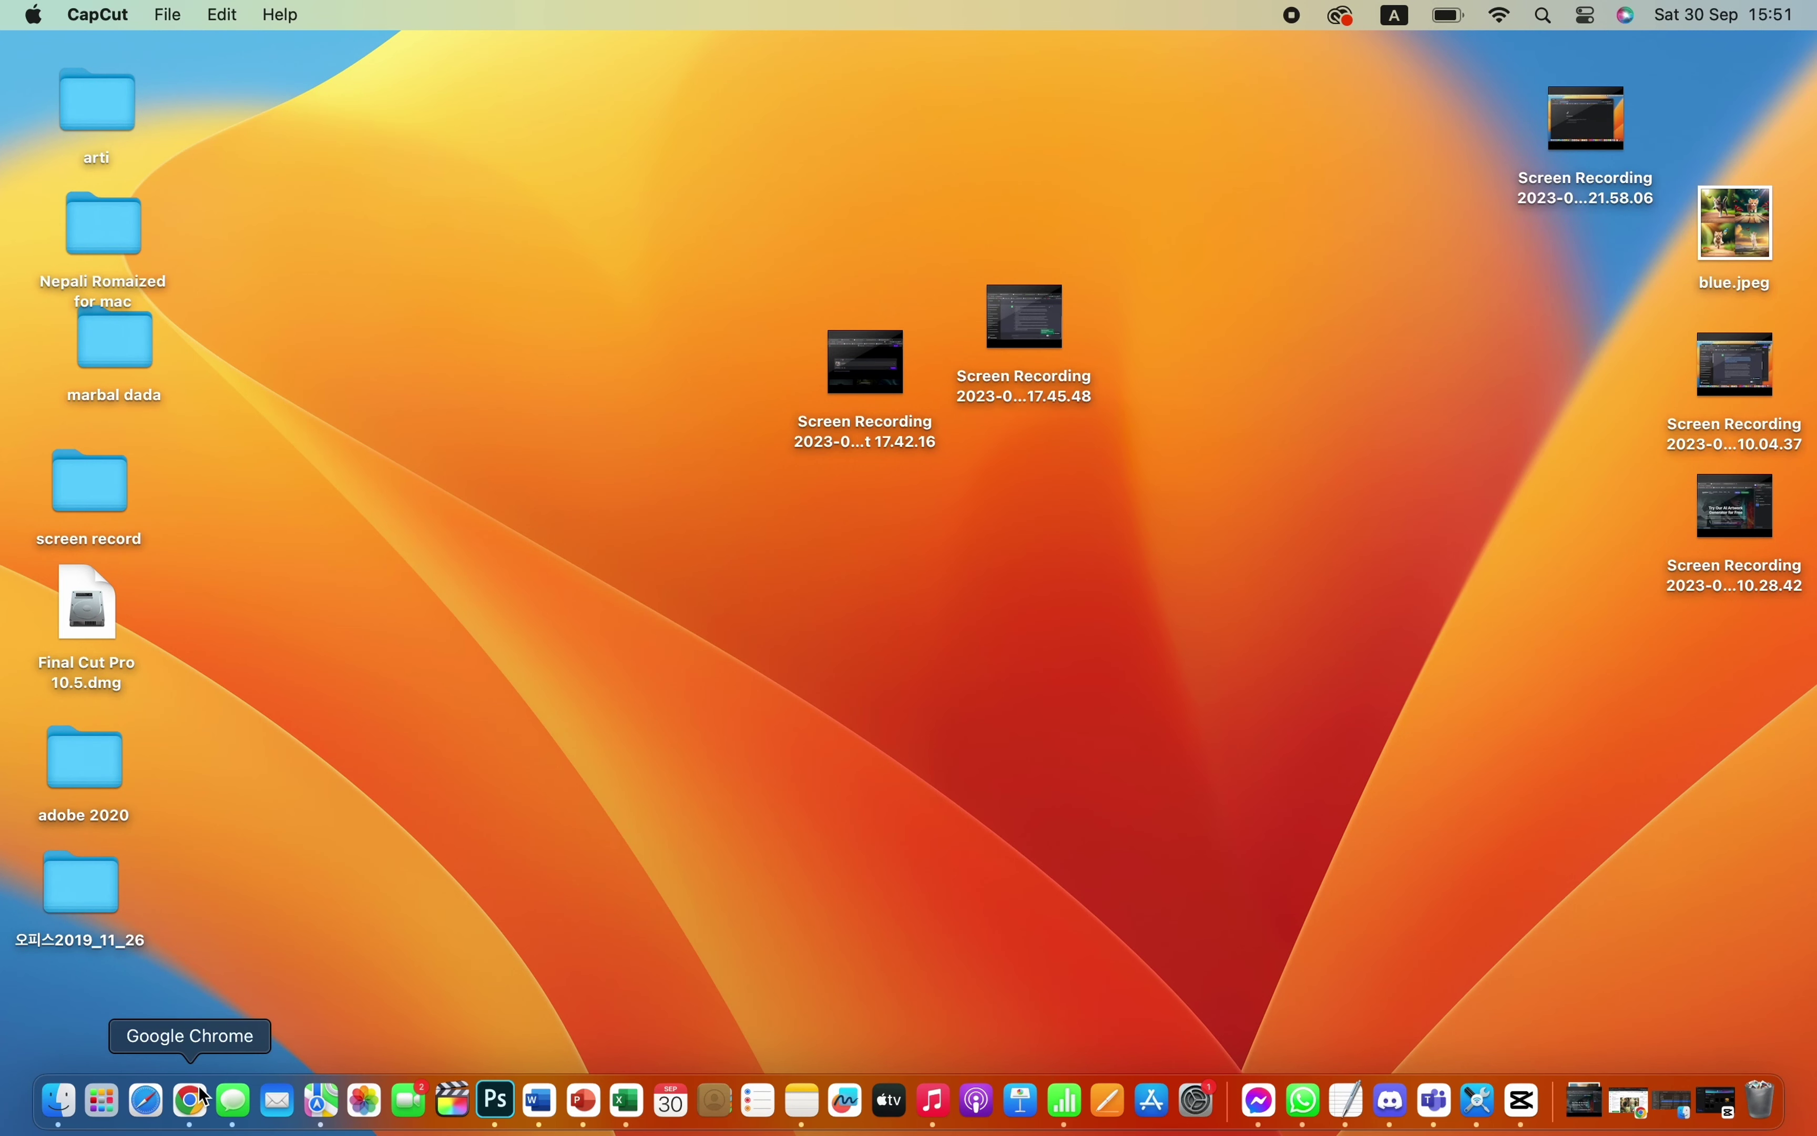
Bring the minimized LimeWire Create Image window back on screen in Chrome.
click(203, 1098)
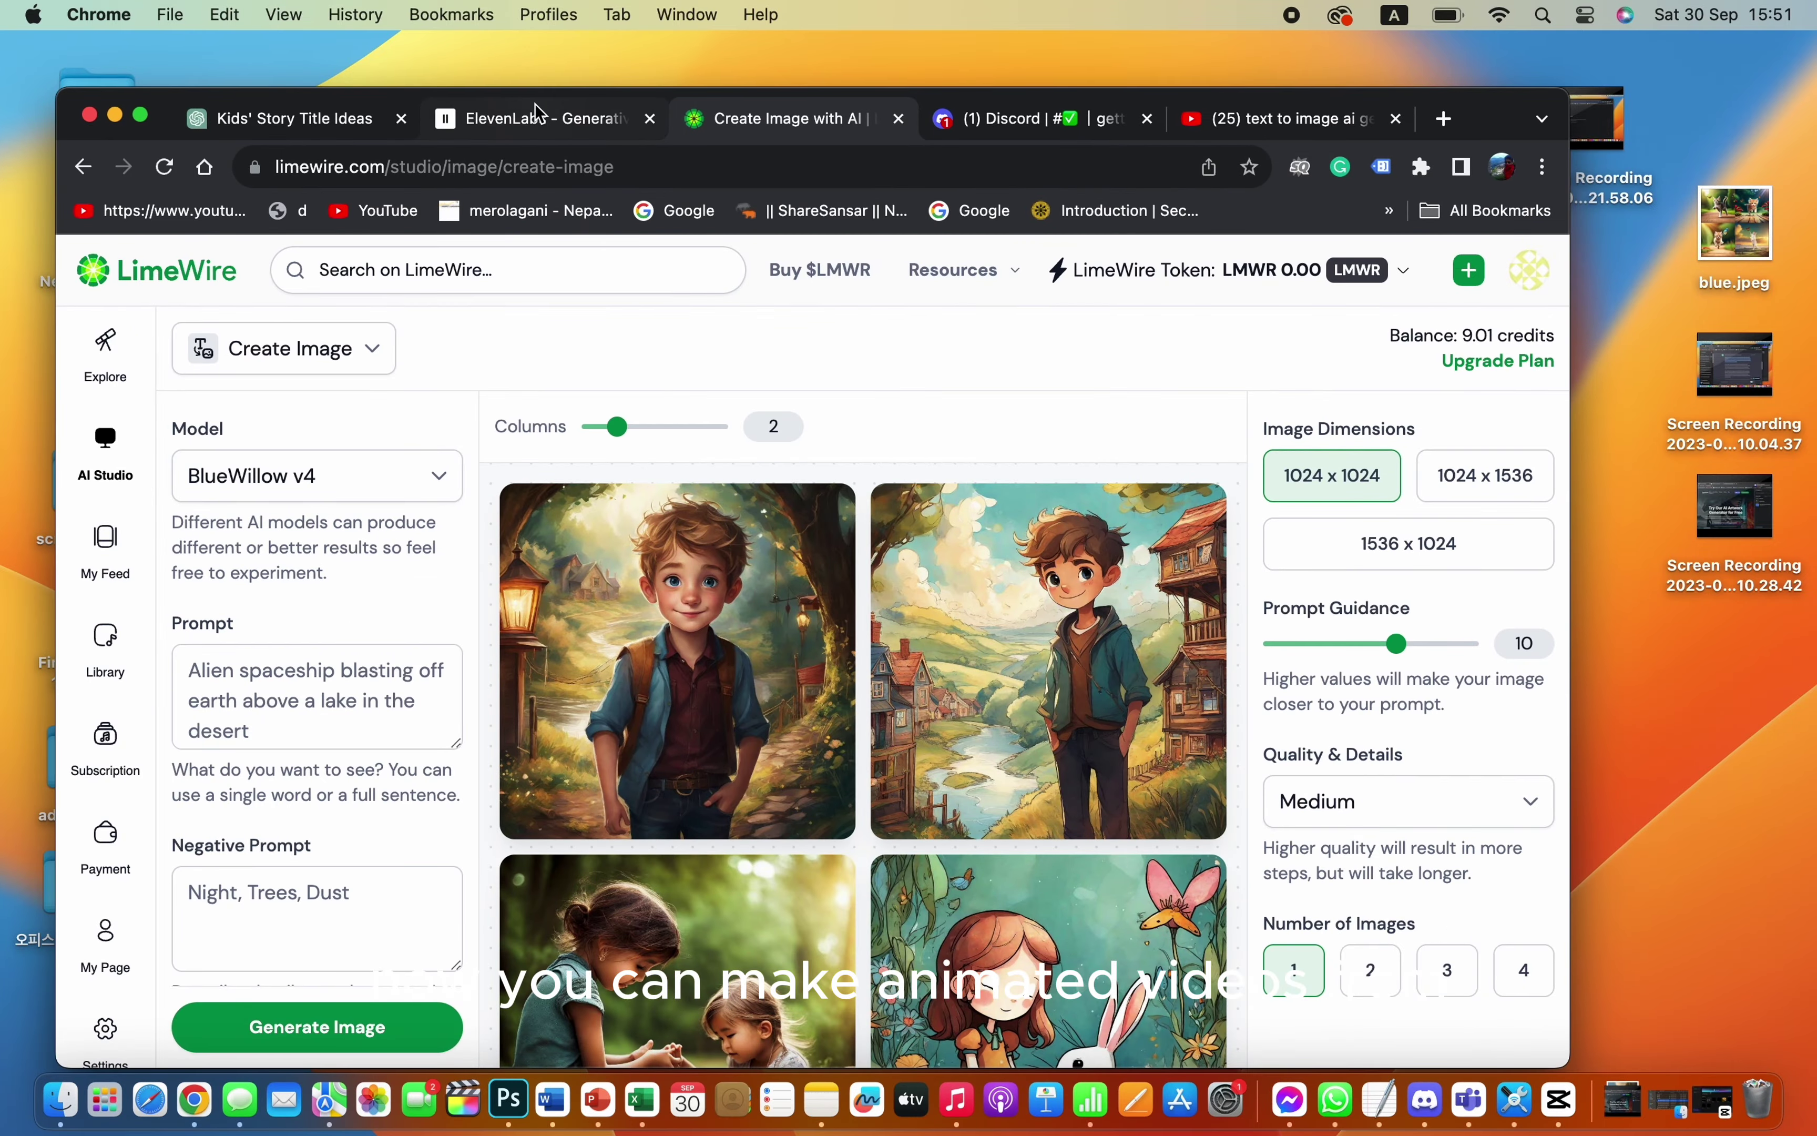
Make Chrome full screen and search for runwayml.con in a new tab.
click(140, 115)
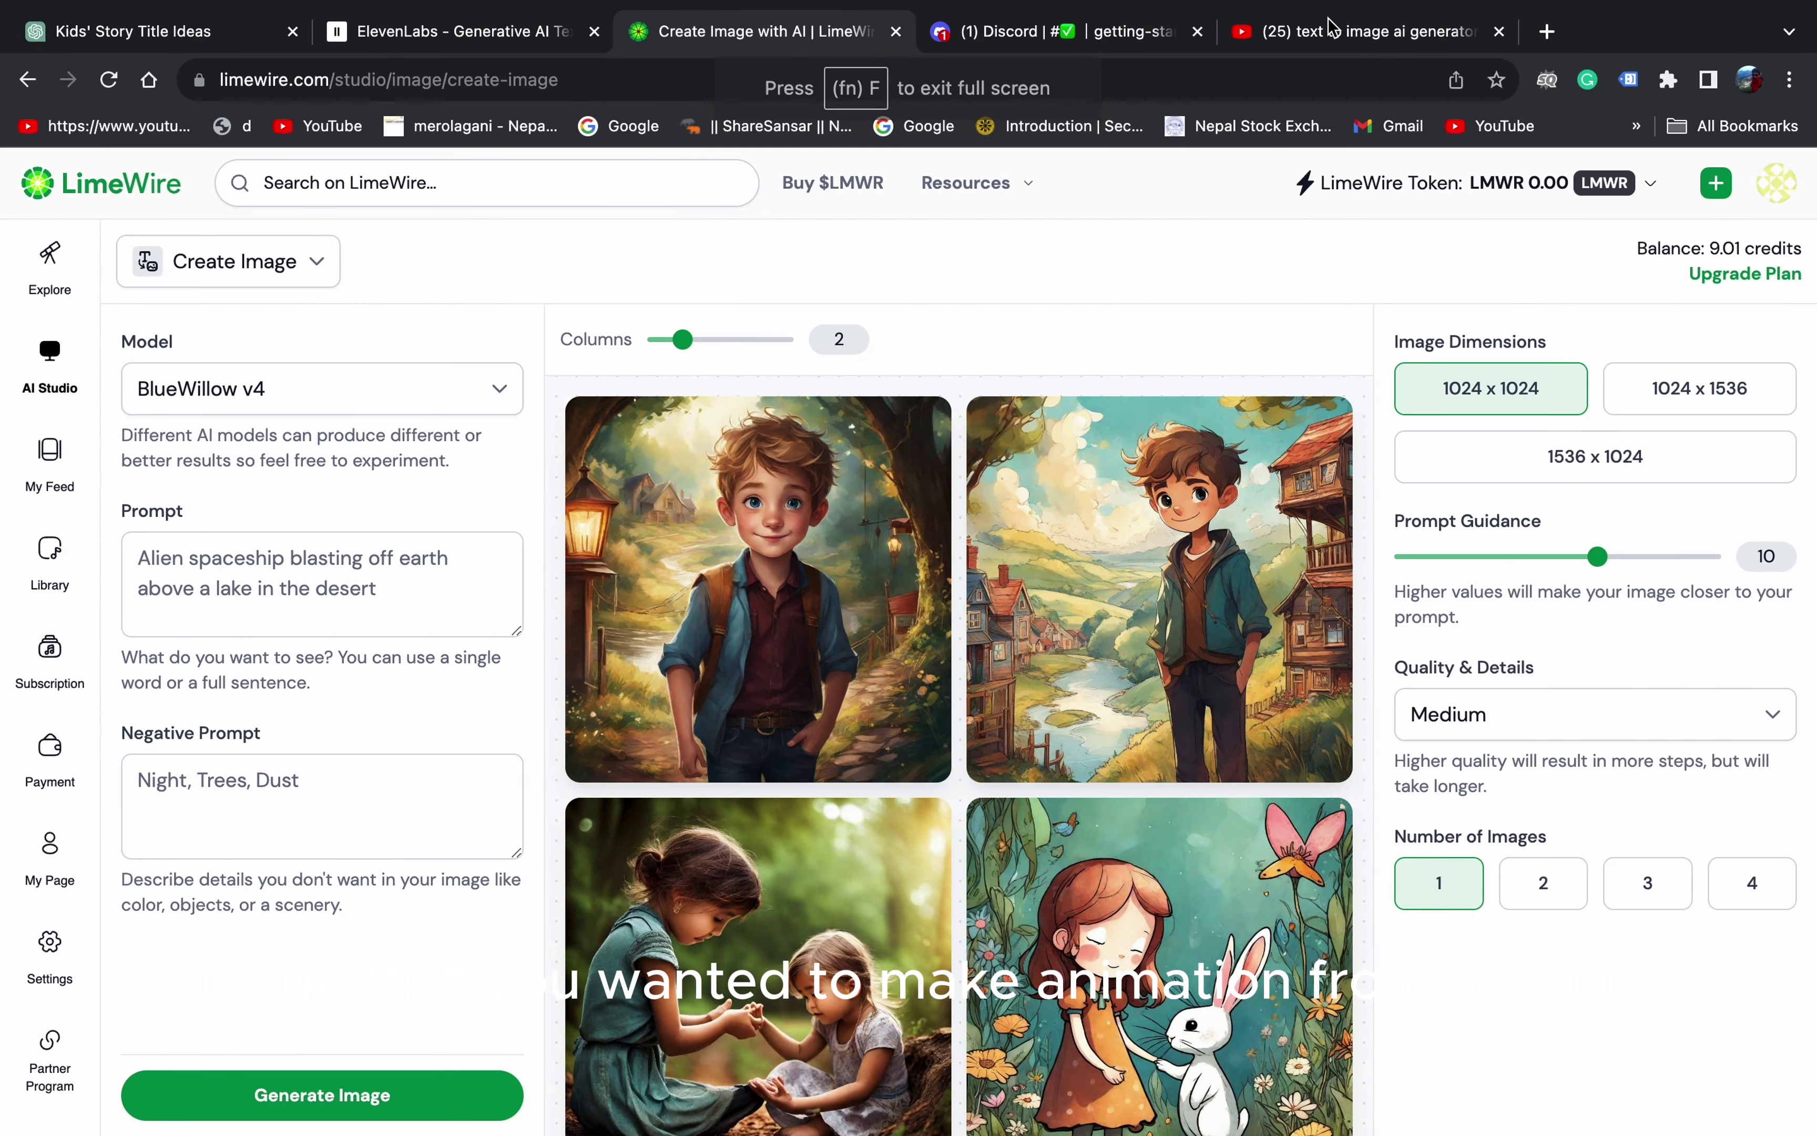
click(1545, 32)
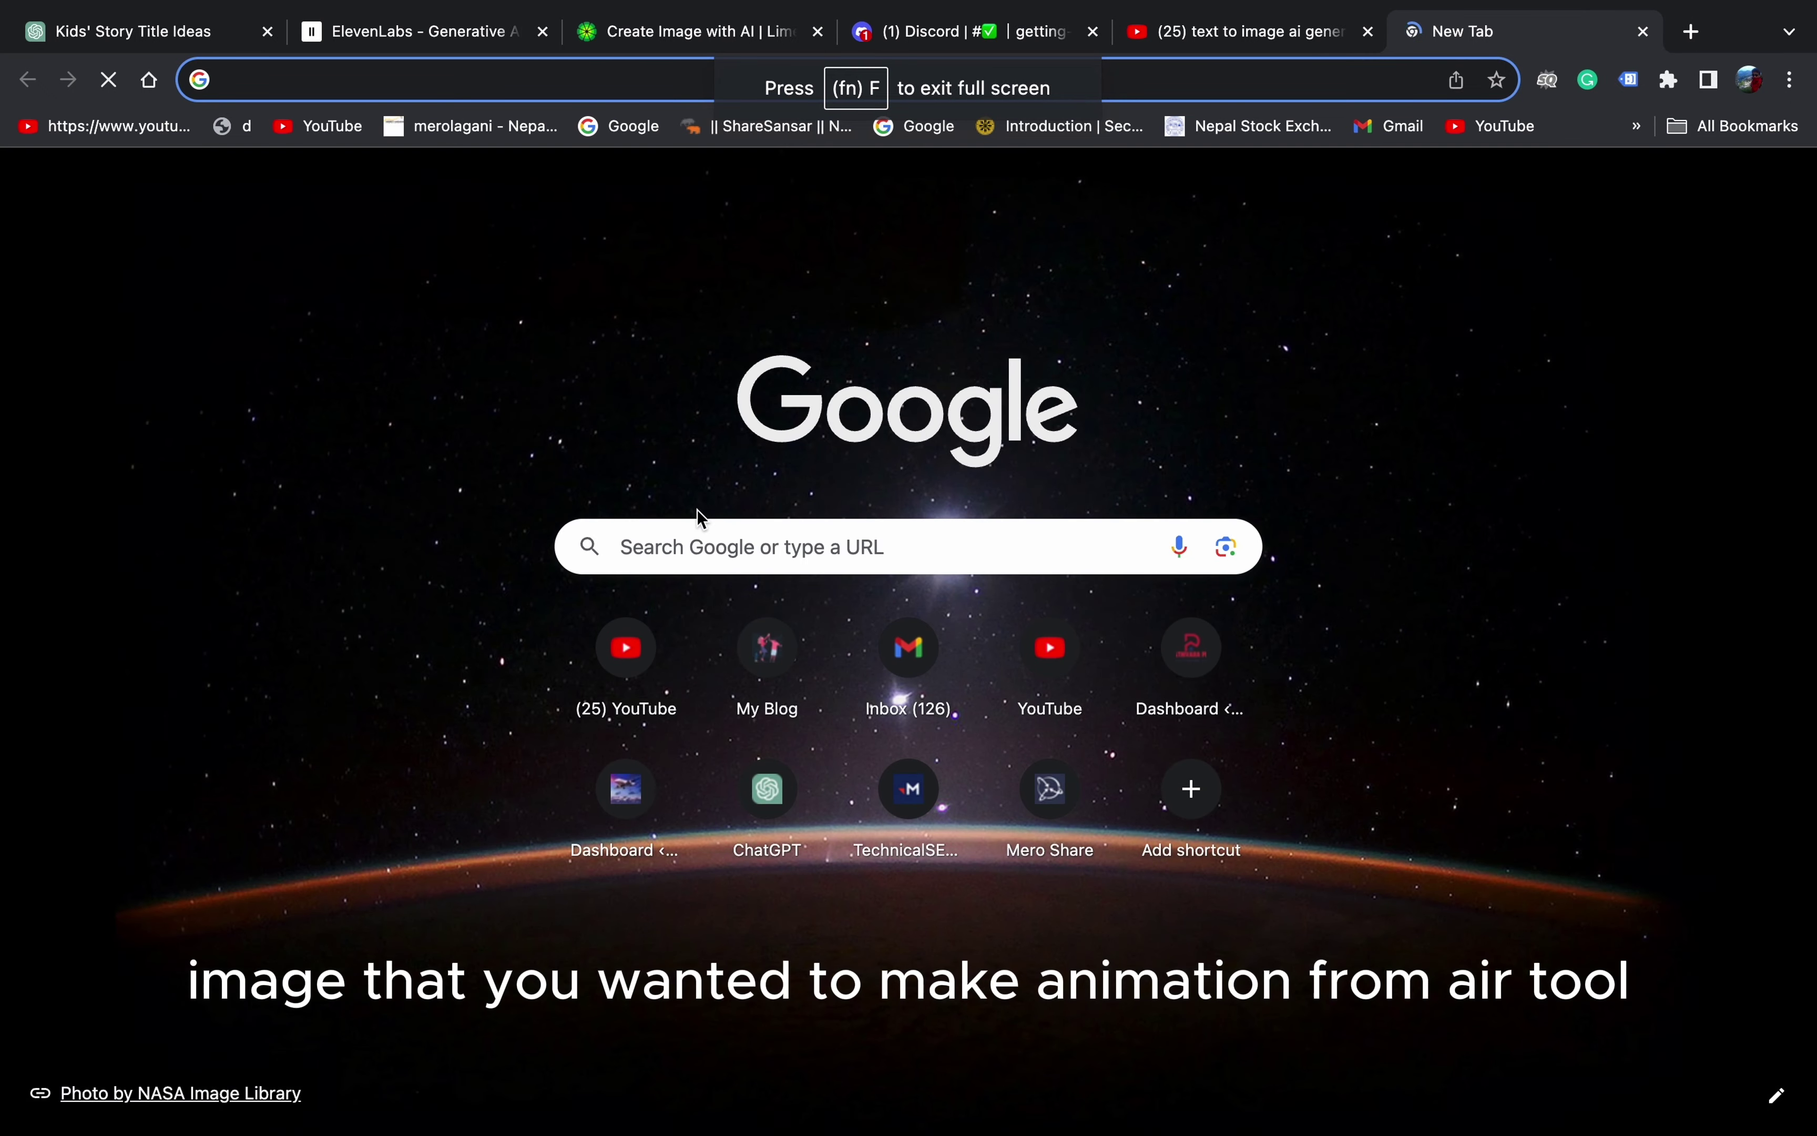
click(624, 90)
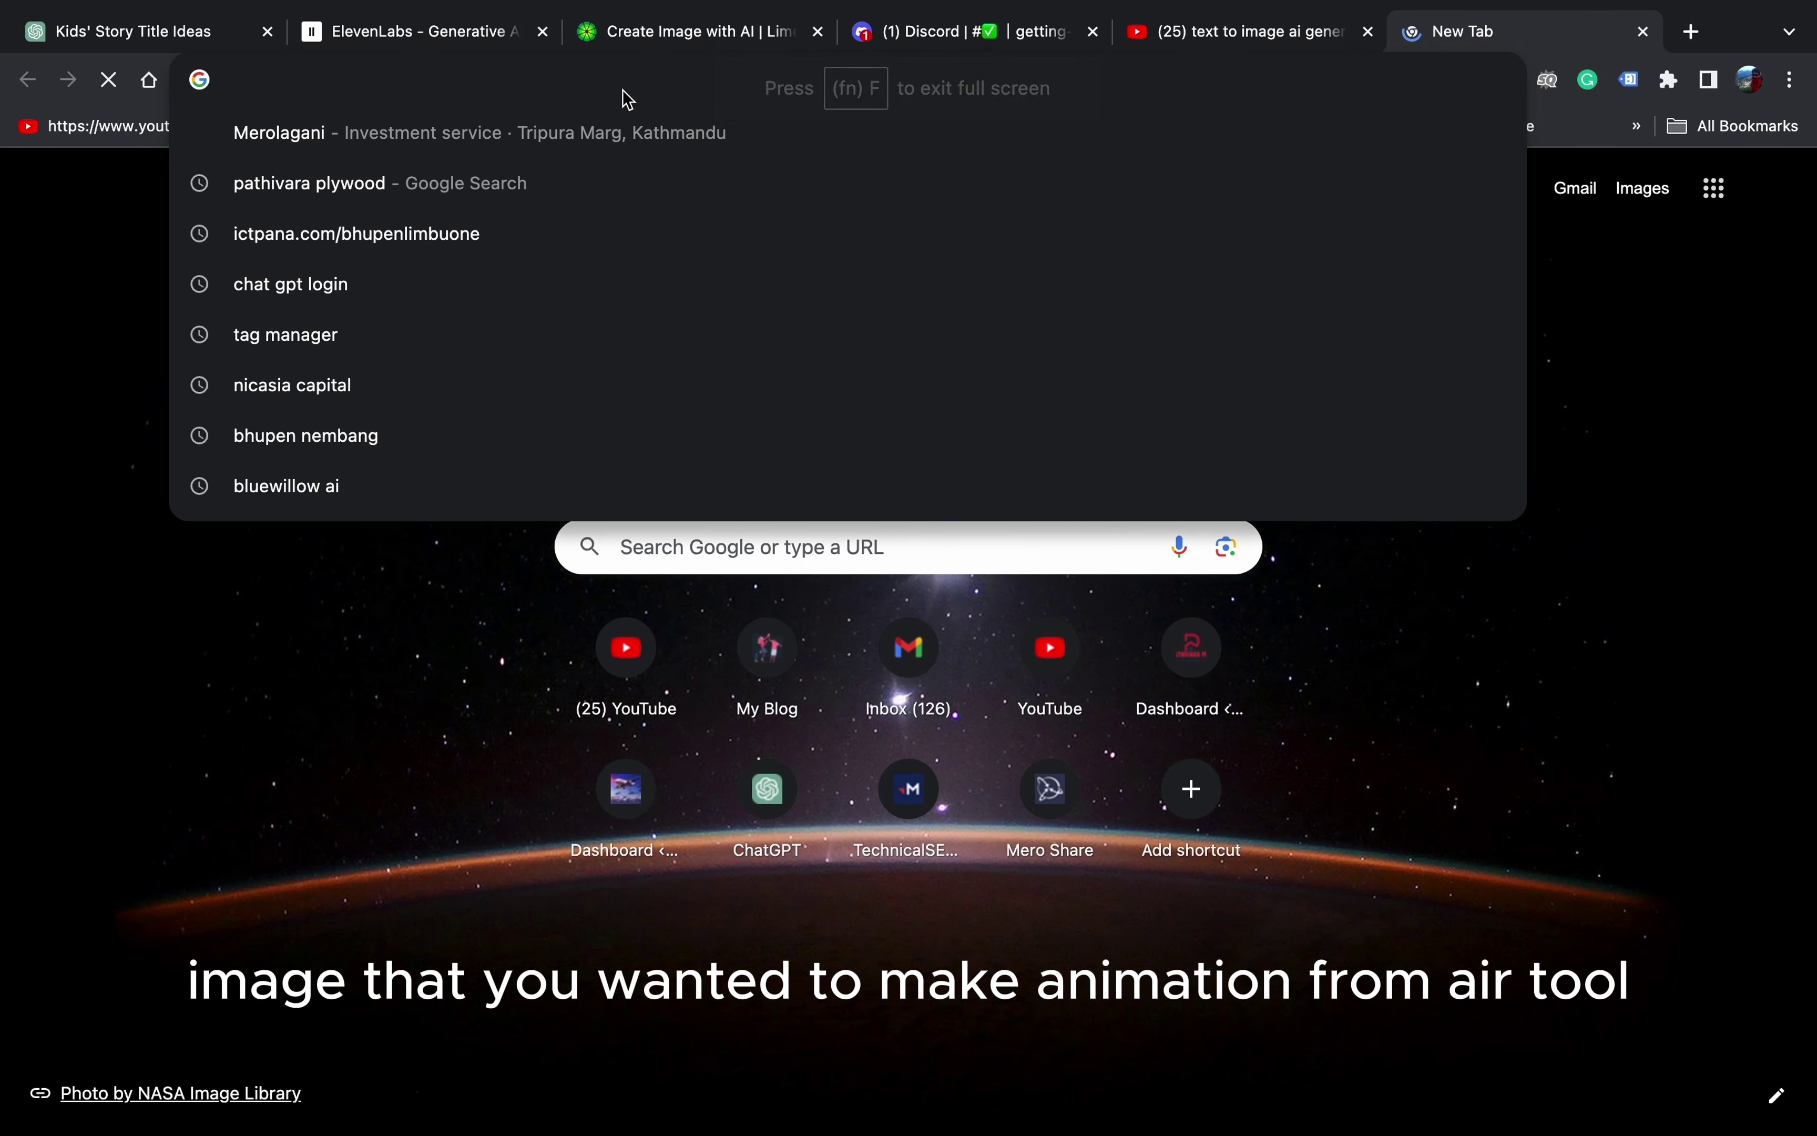
text(run)
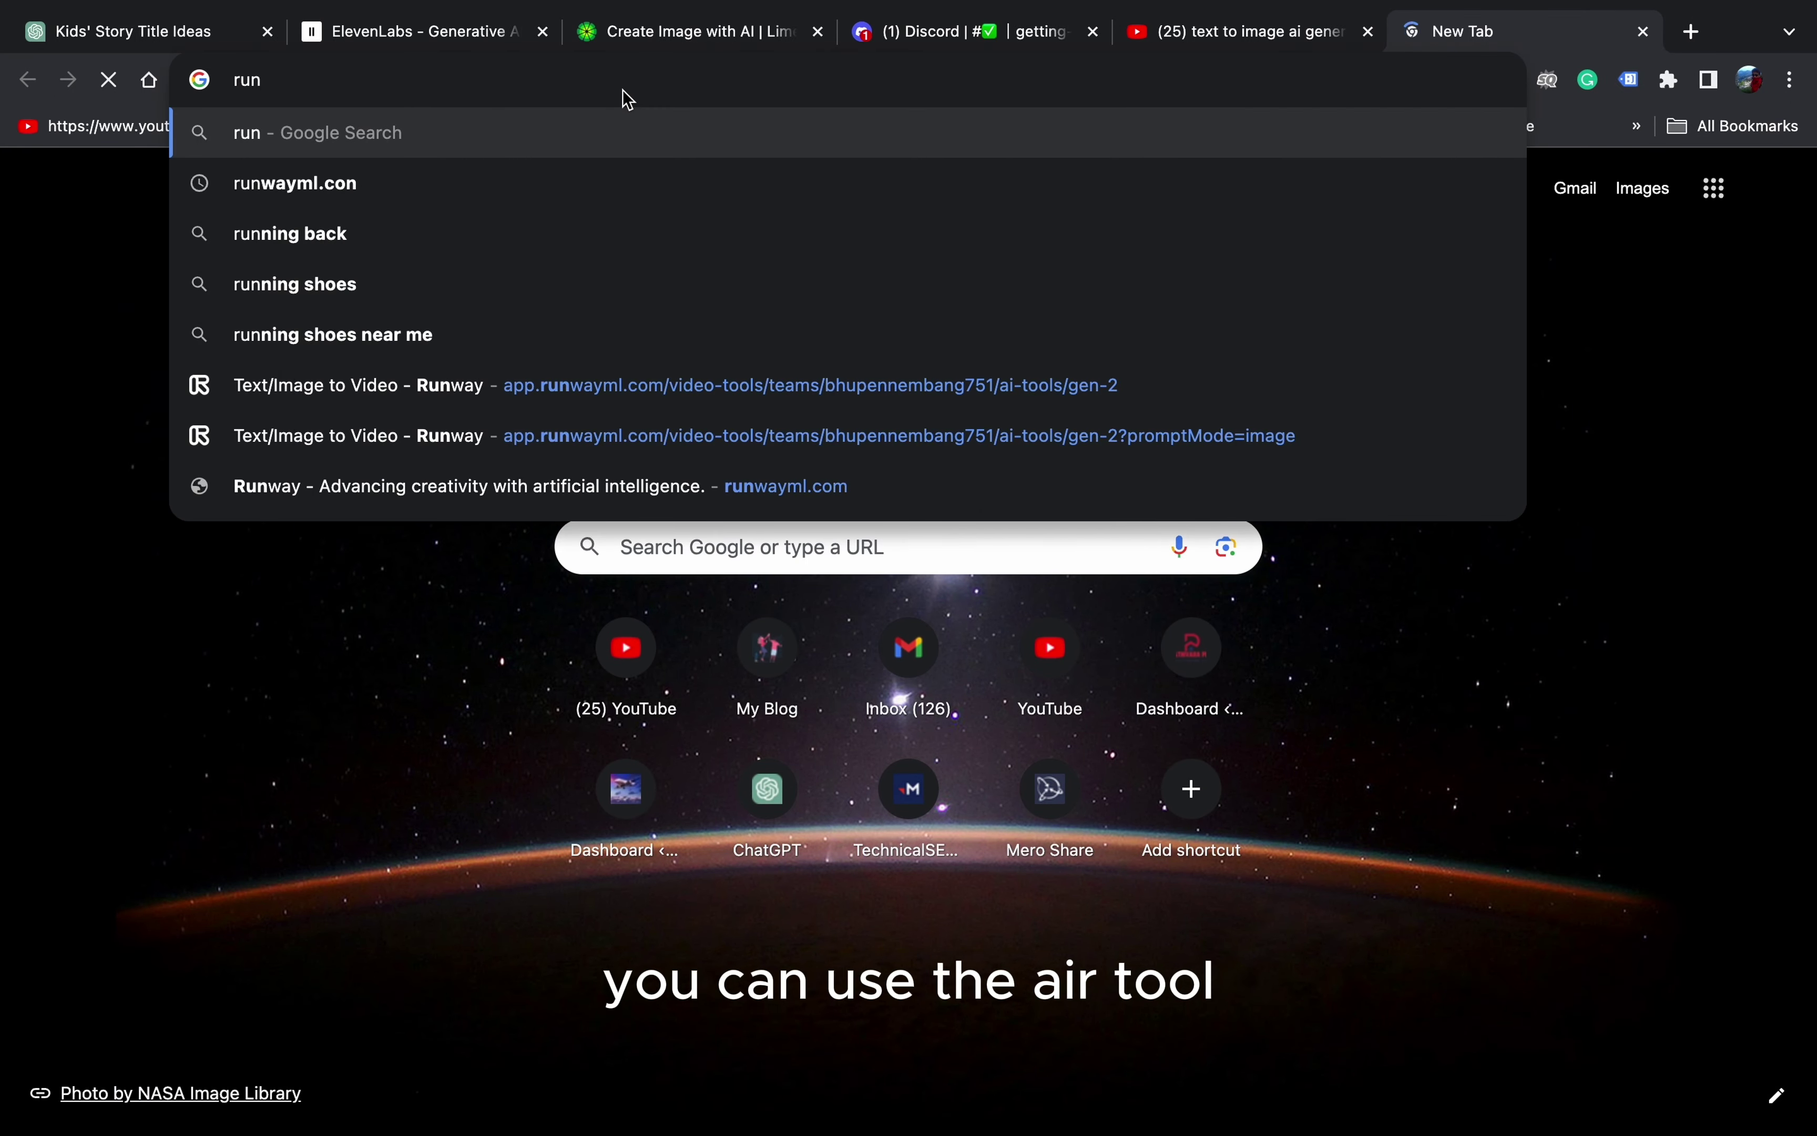
click(530, 186)
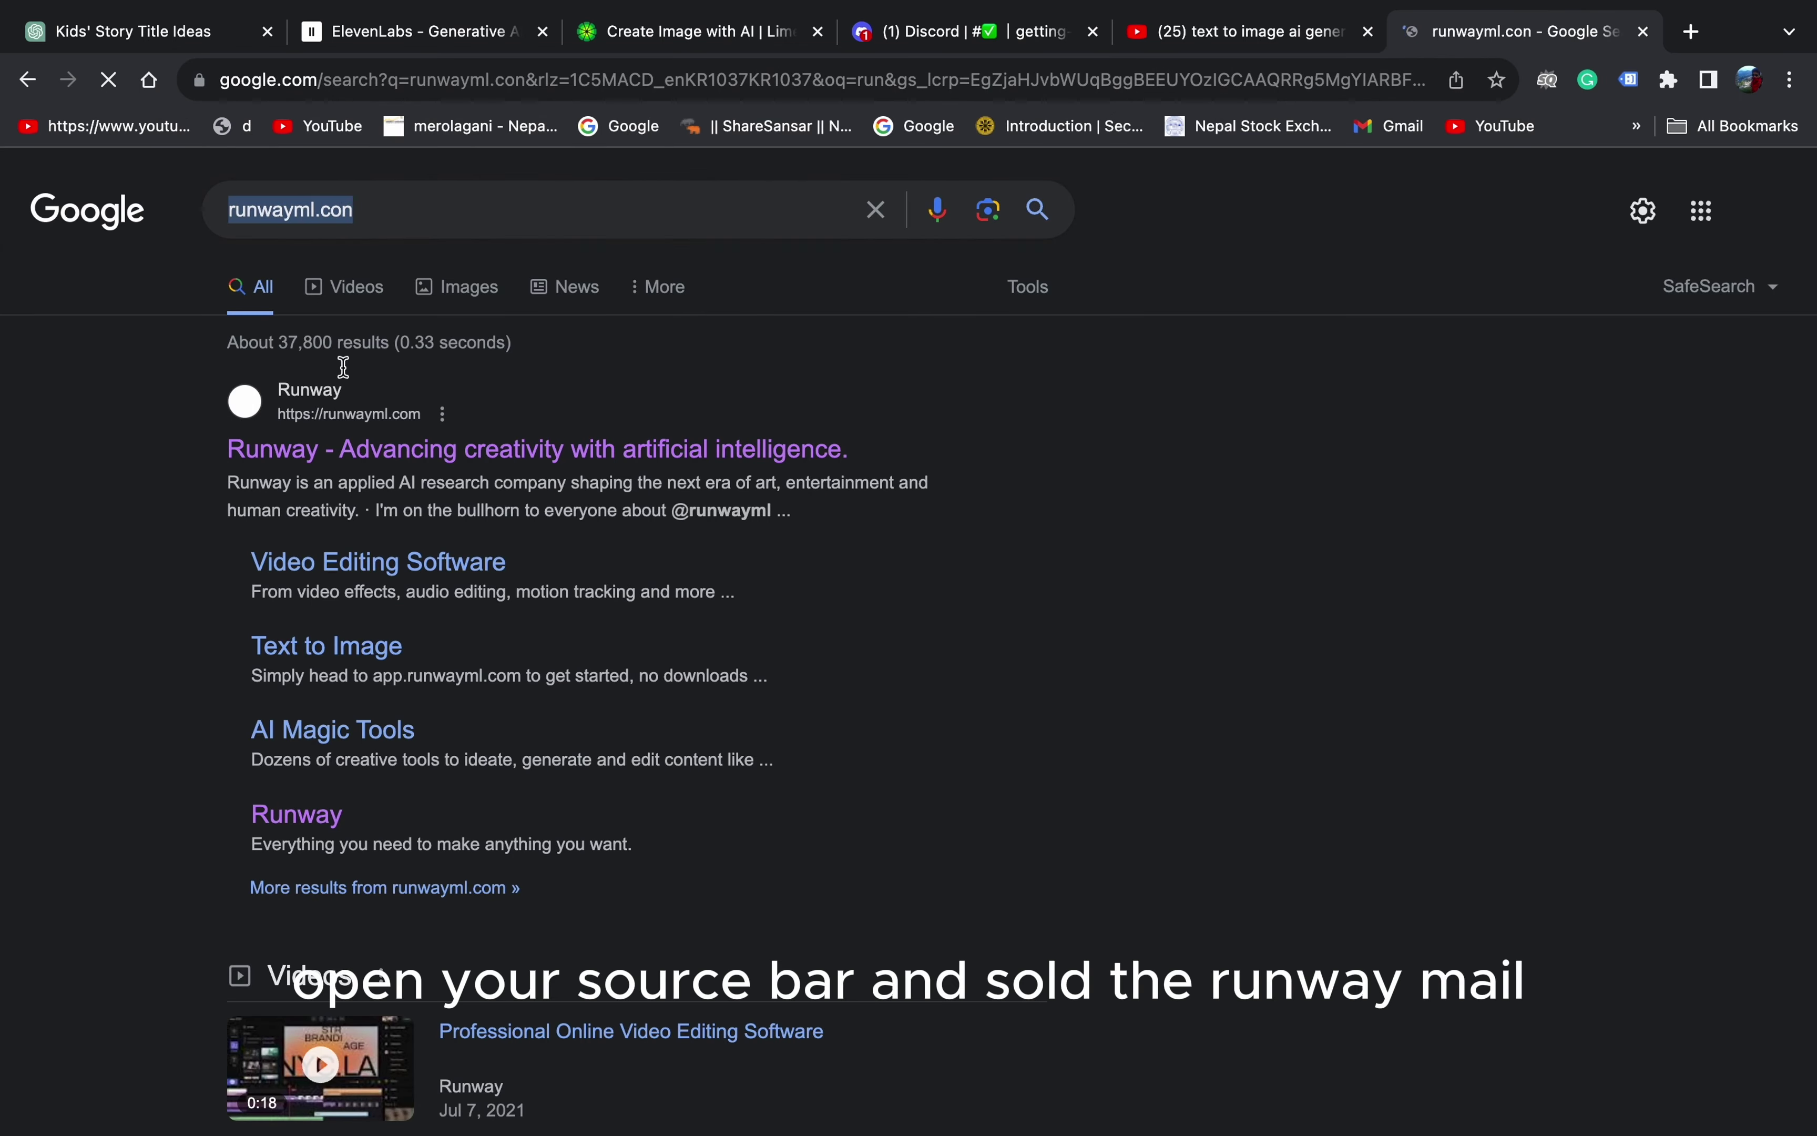
Open the Runway homepage from the search results and go to its login page.
click(380, 452)
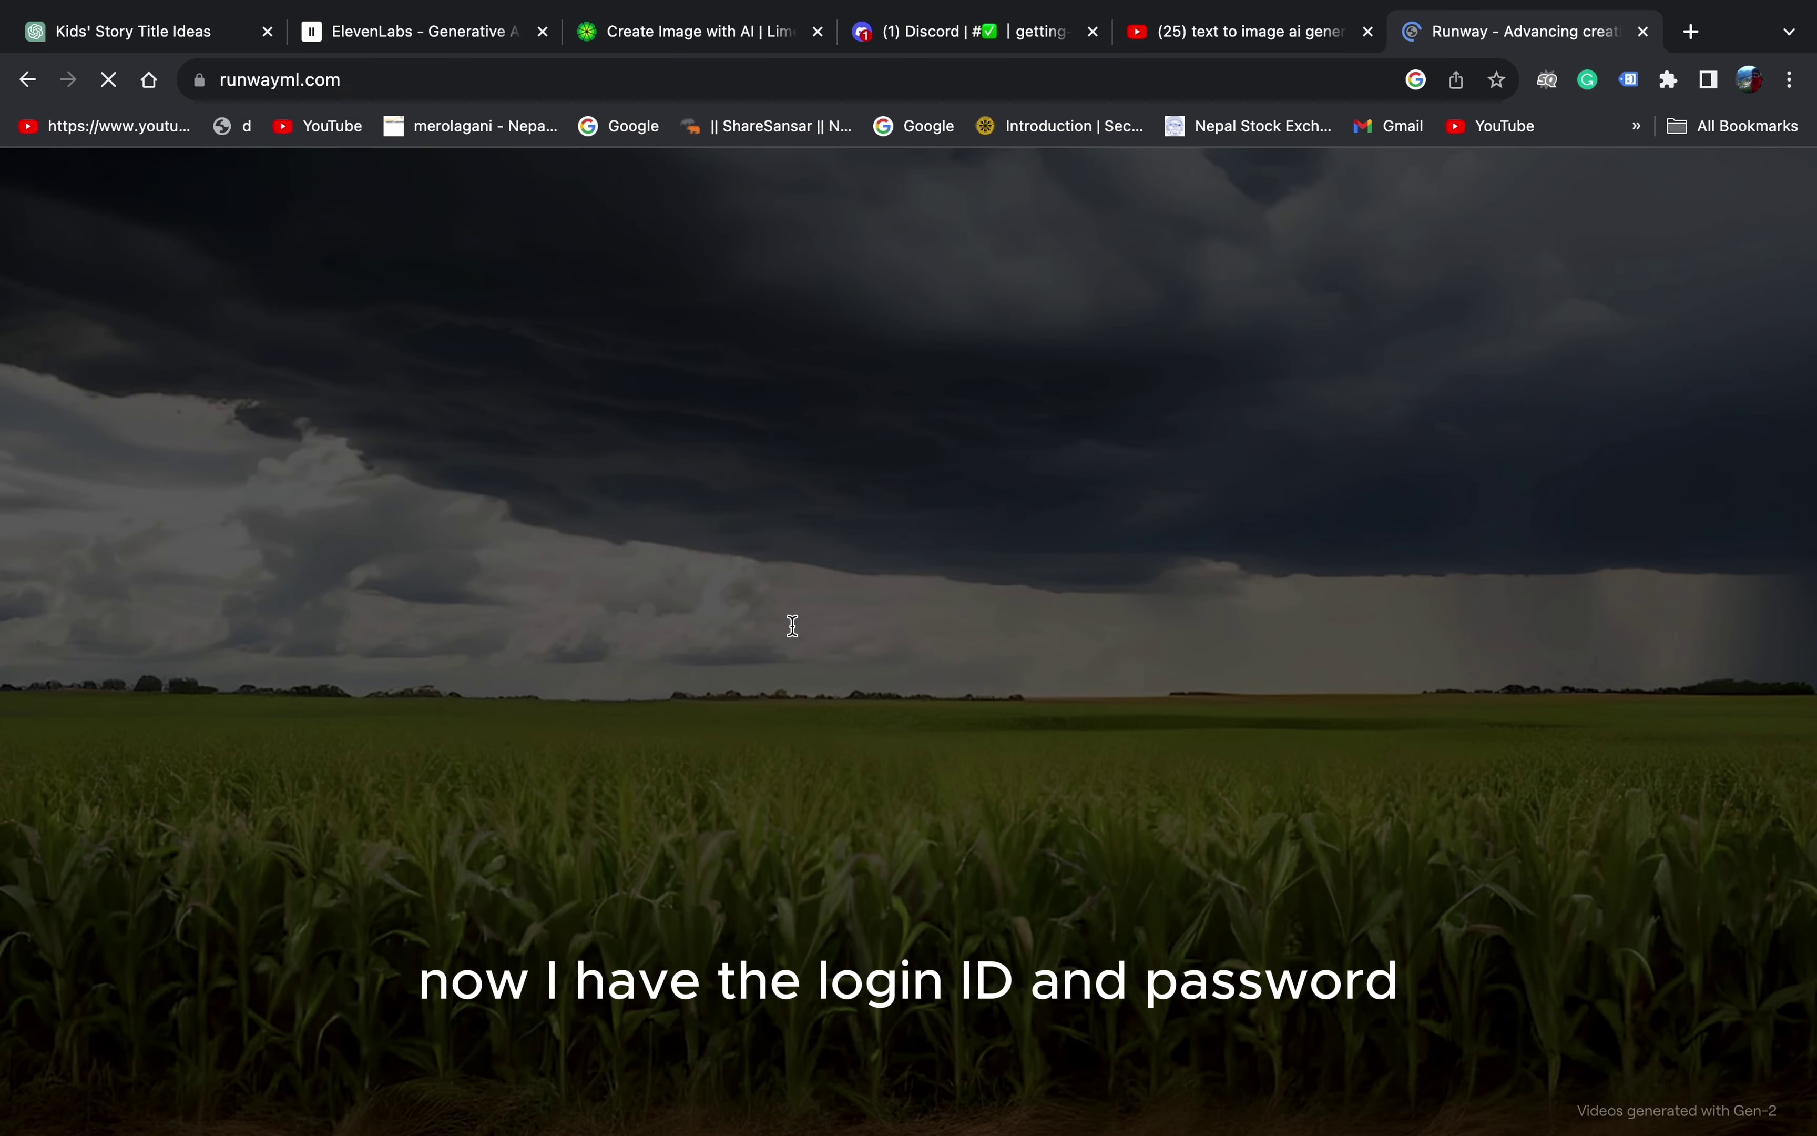
click(1286, 44)
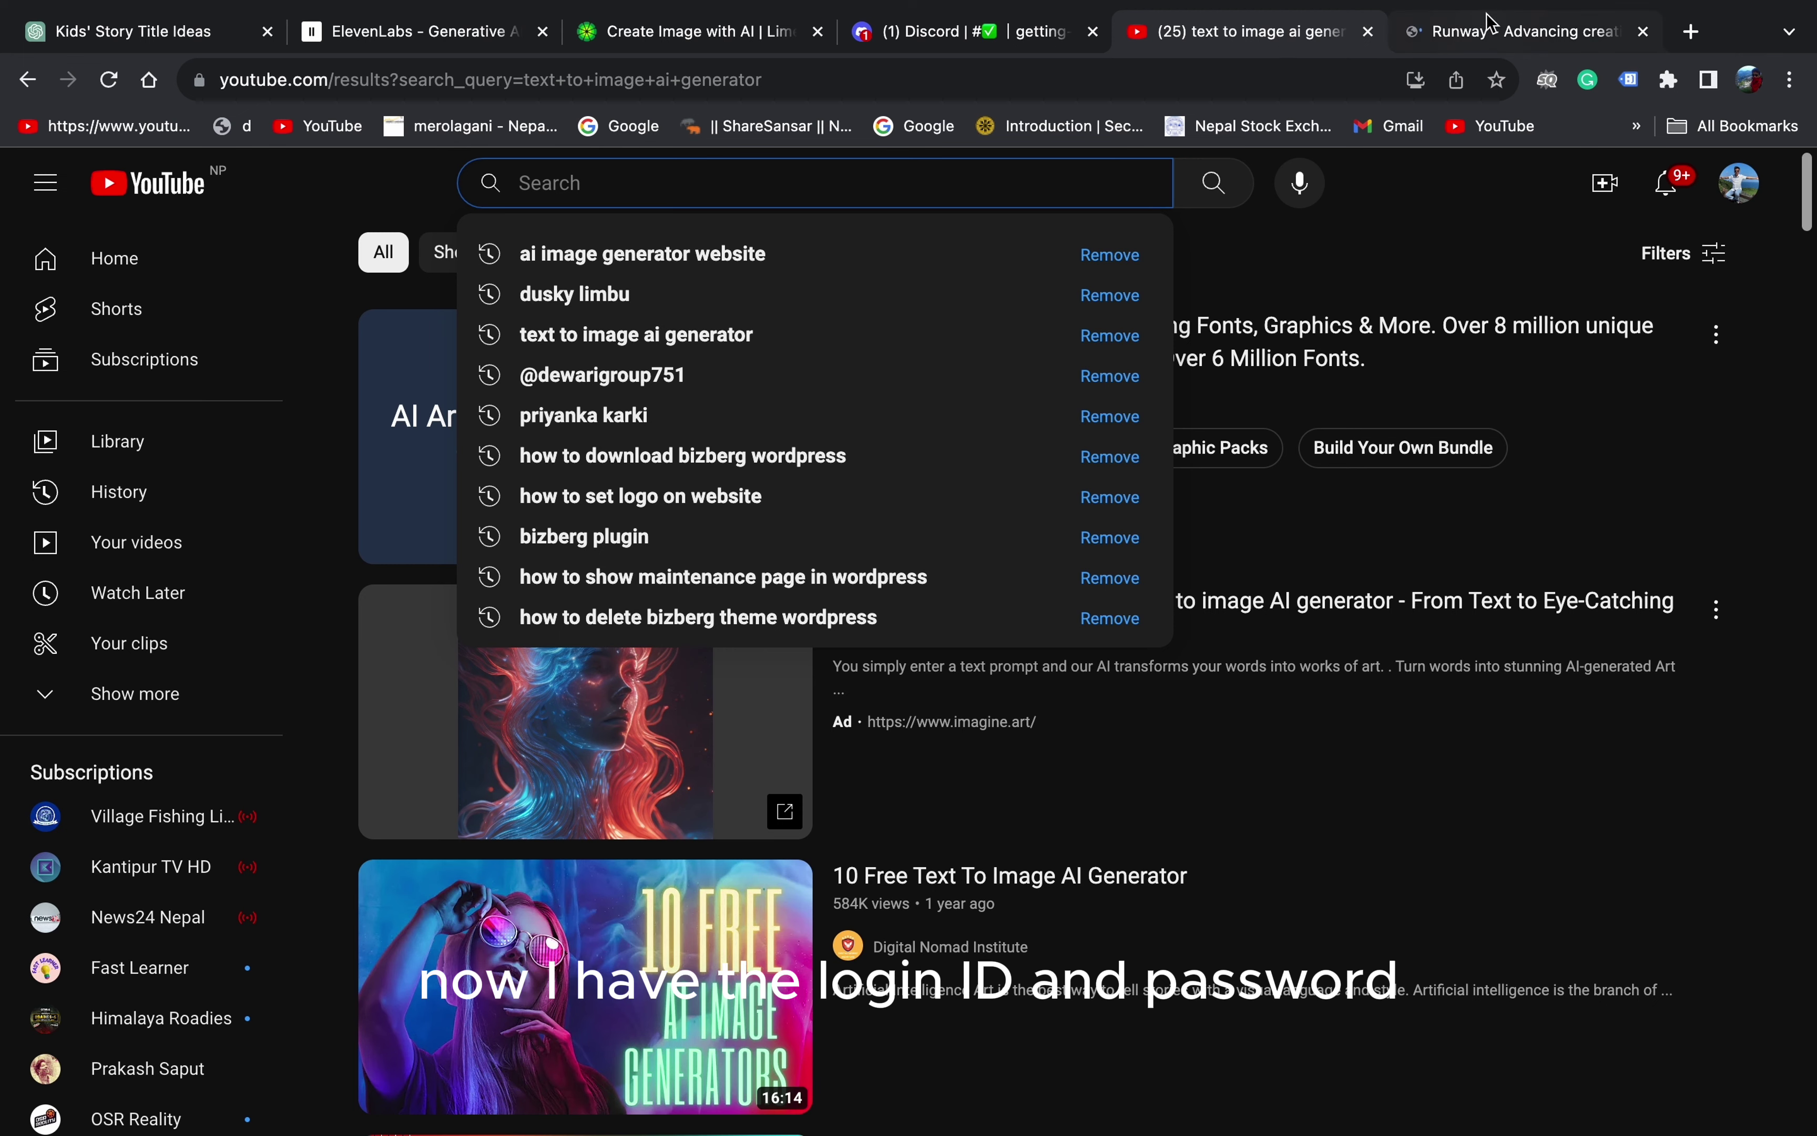
click(1482, 33)
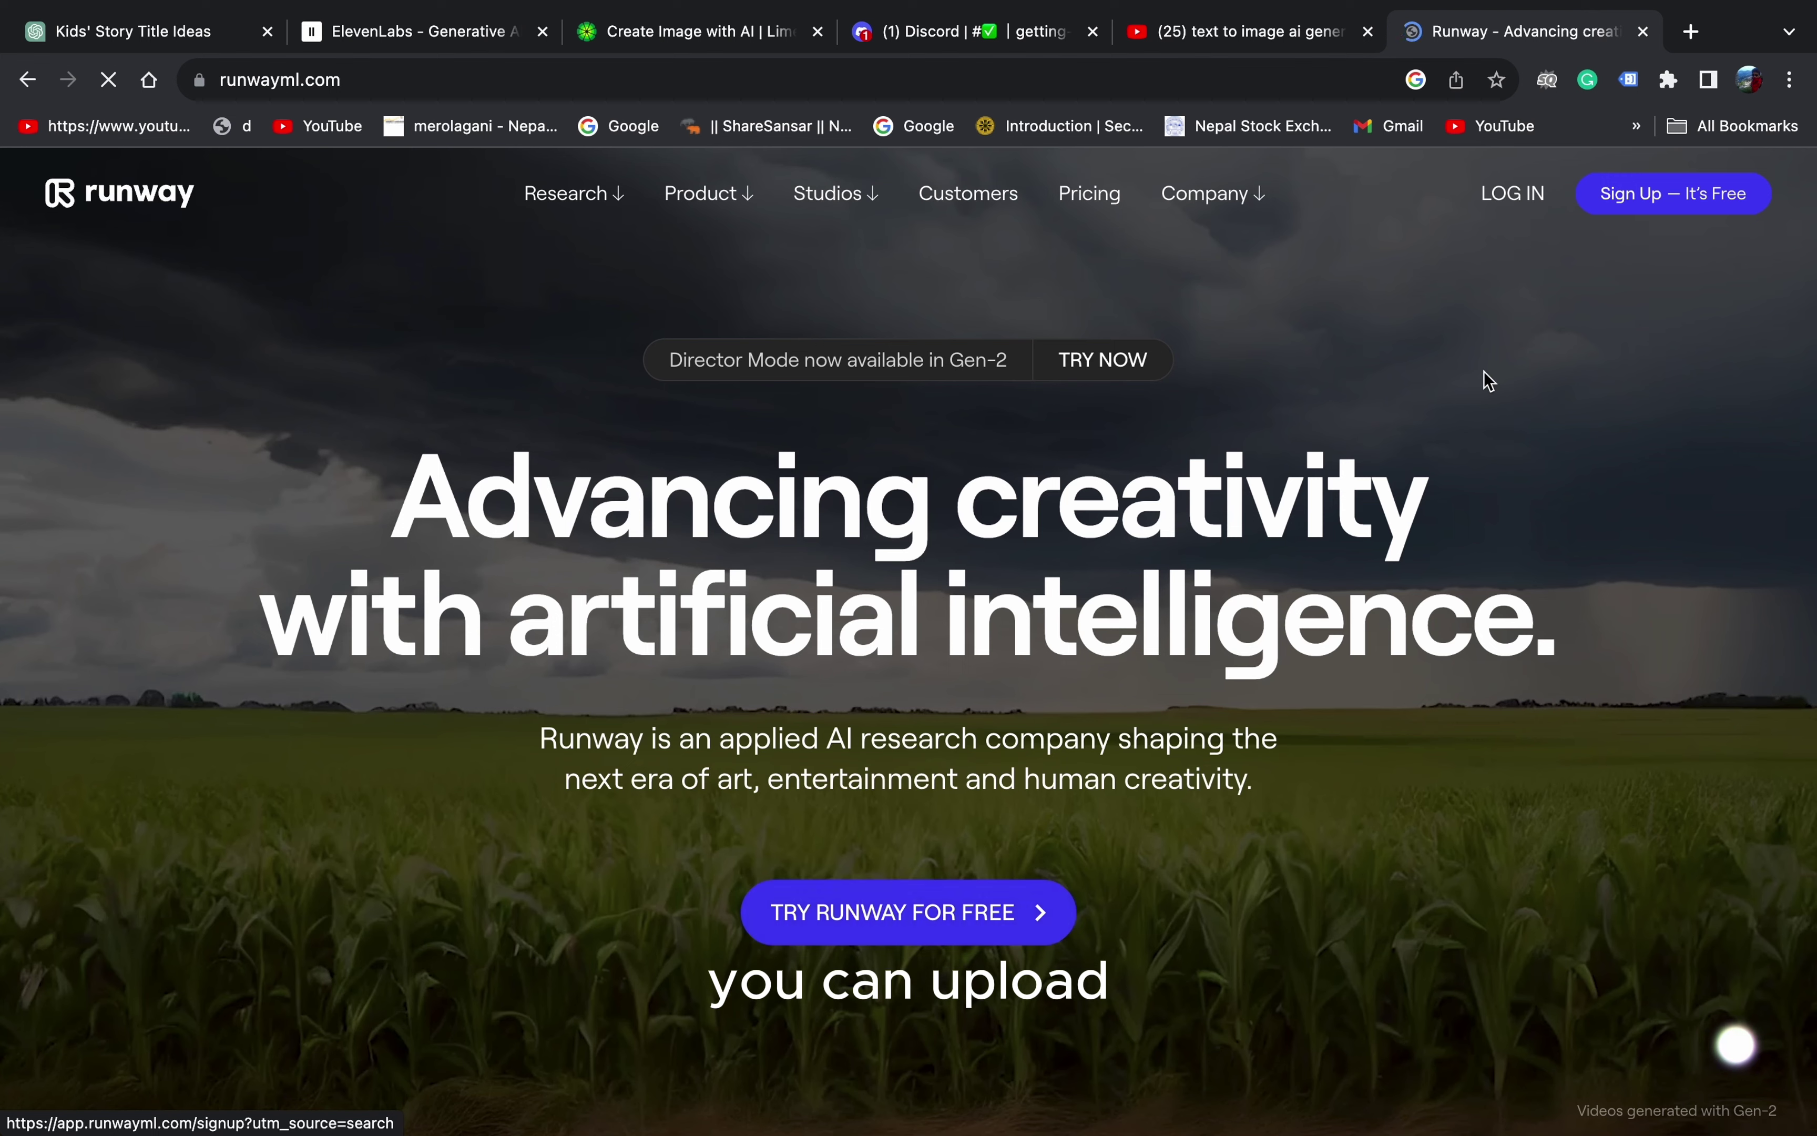
click(1517, 194)
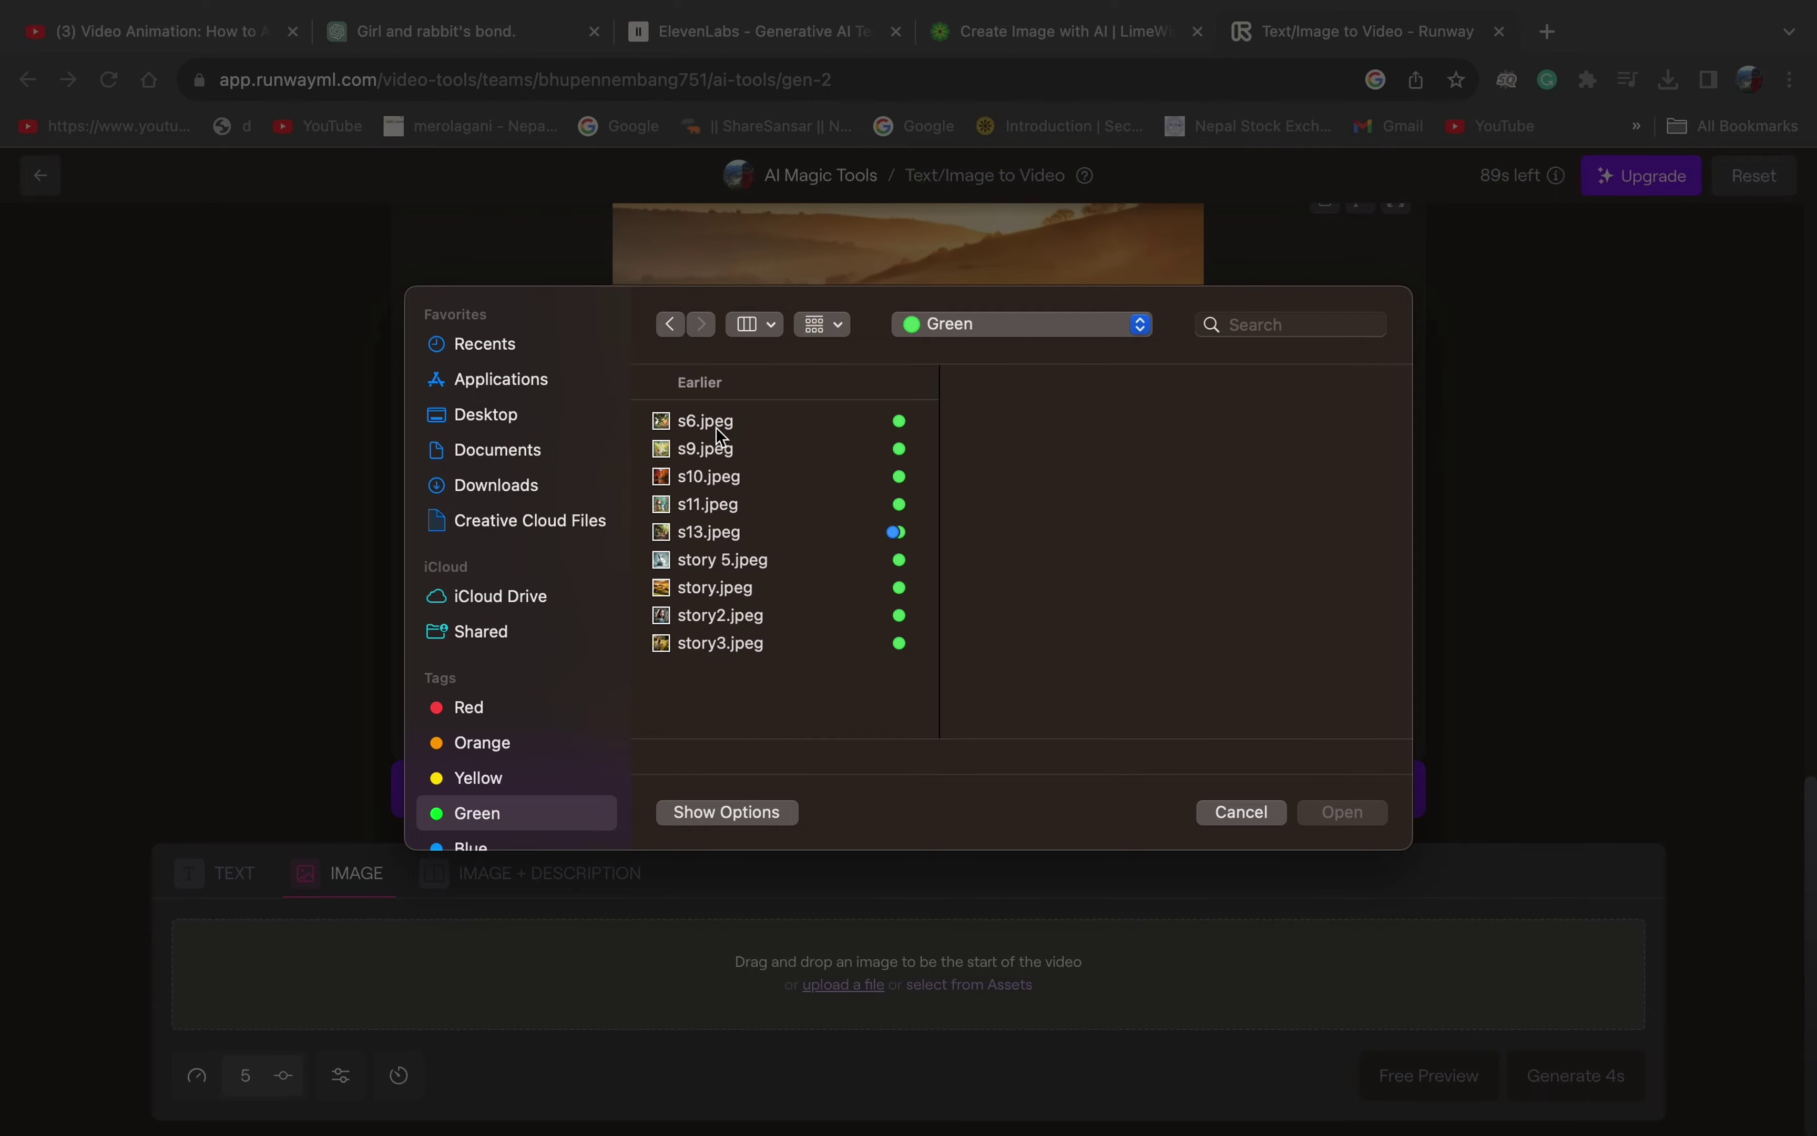
Upload s6.jpeg, rate the previous result five stars, and generate a 4-second Gen-2 video.
click(715, 425)
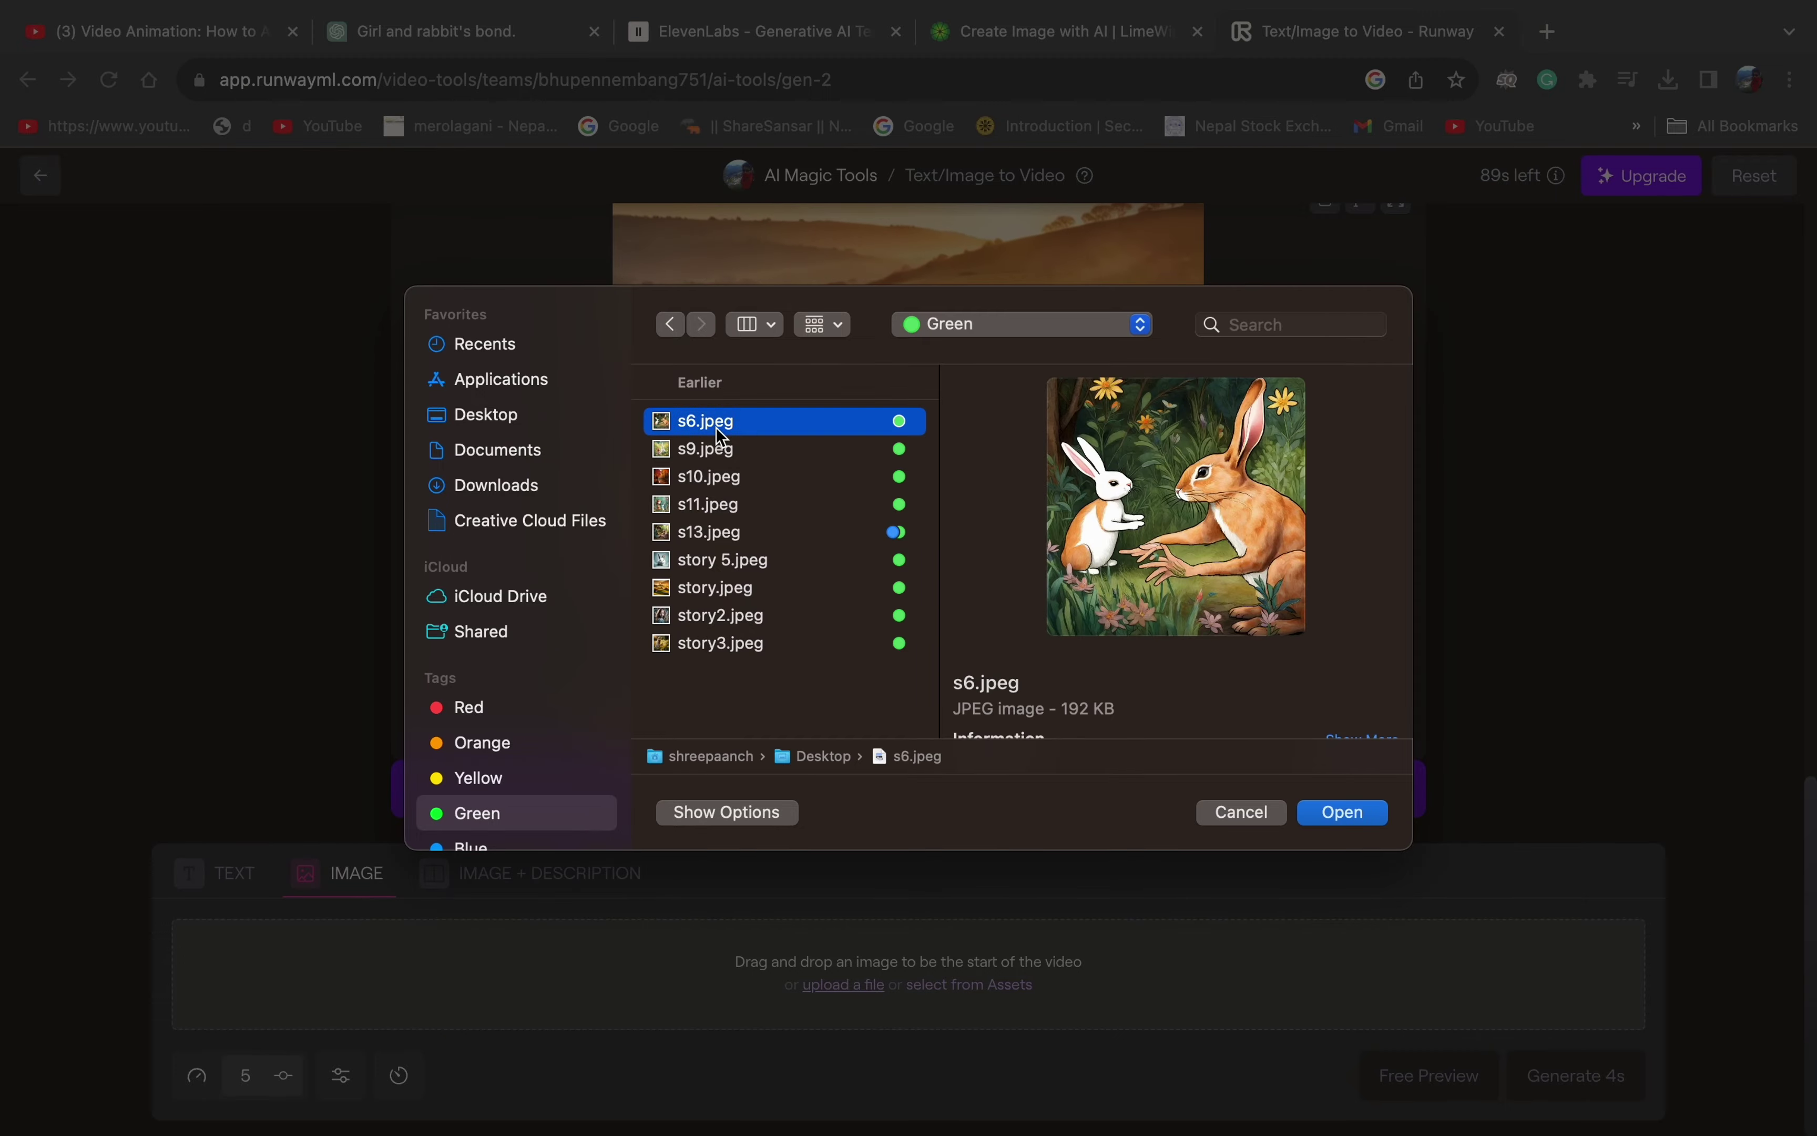
click(1344, 812)
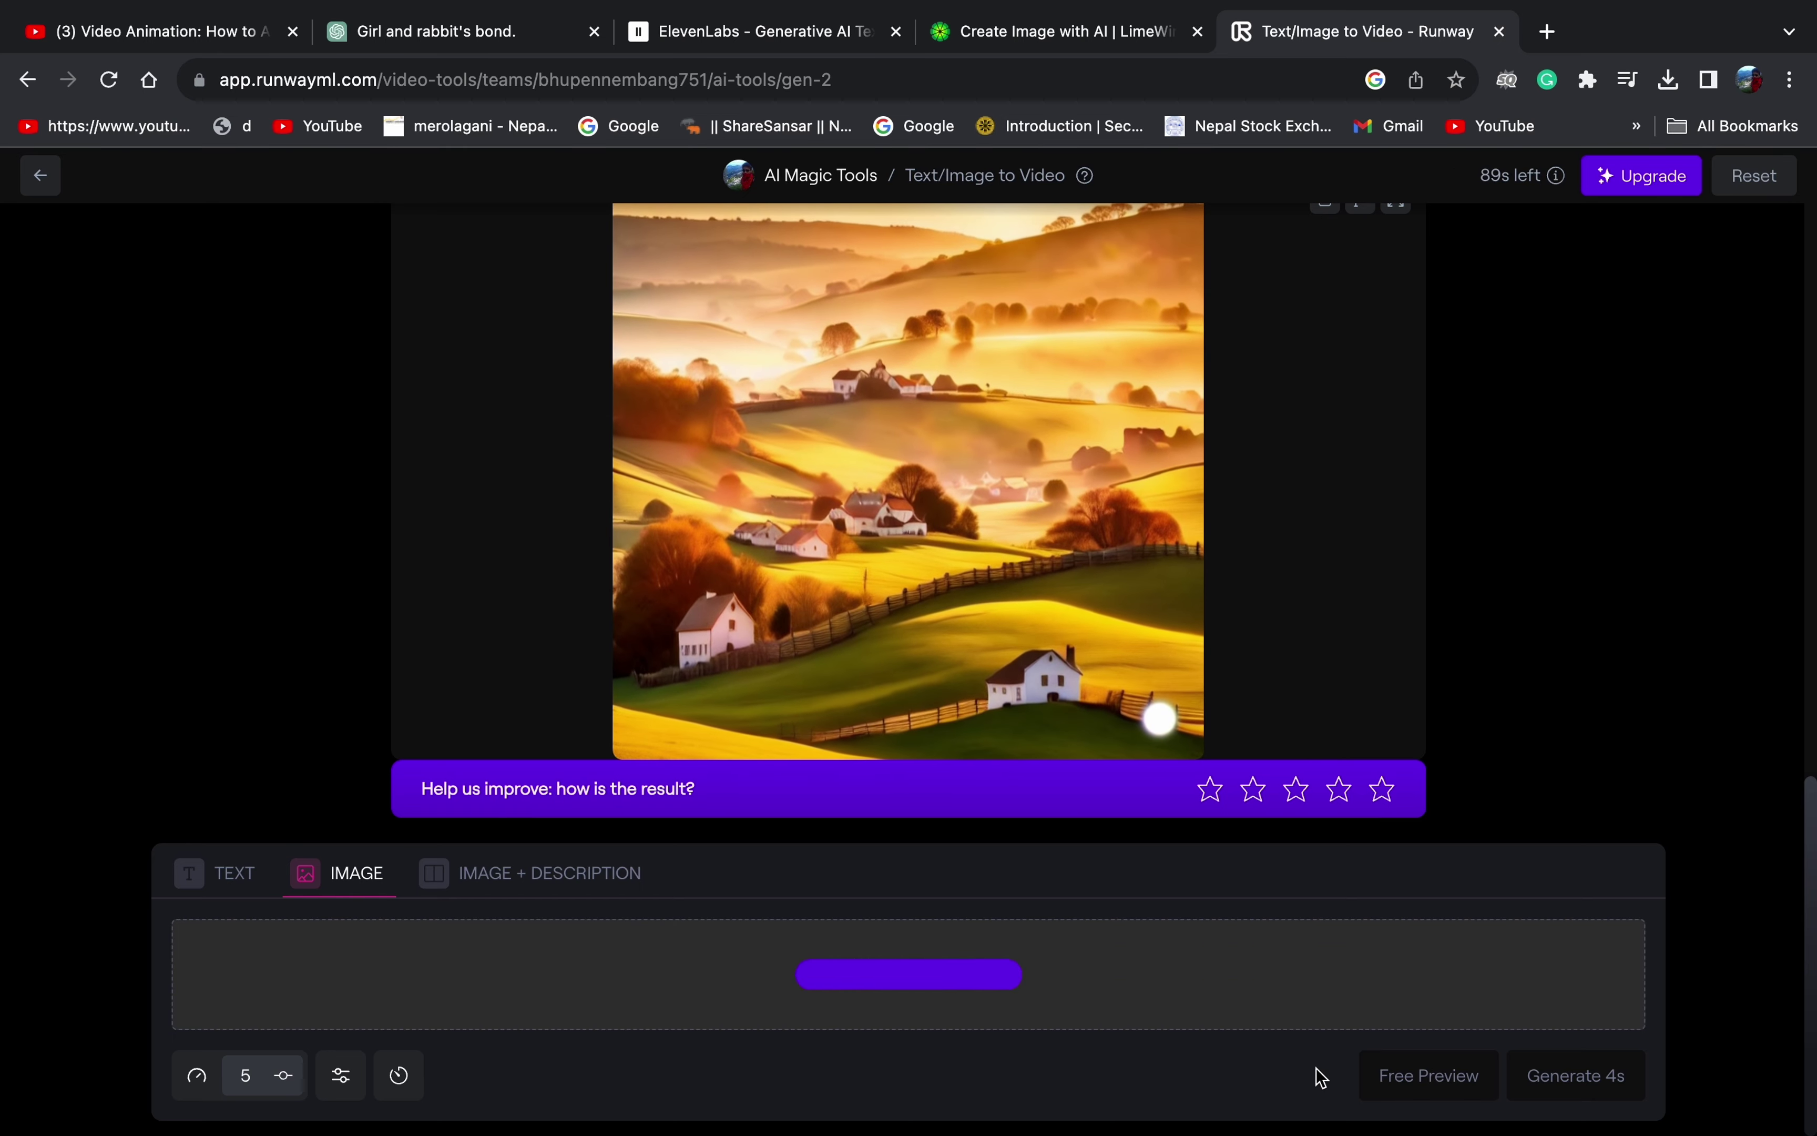
click(1380, 793)
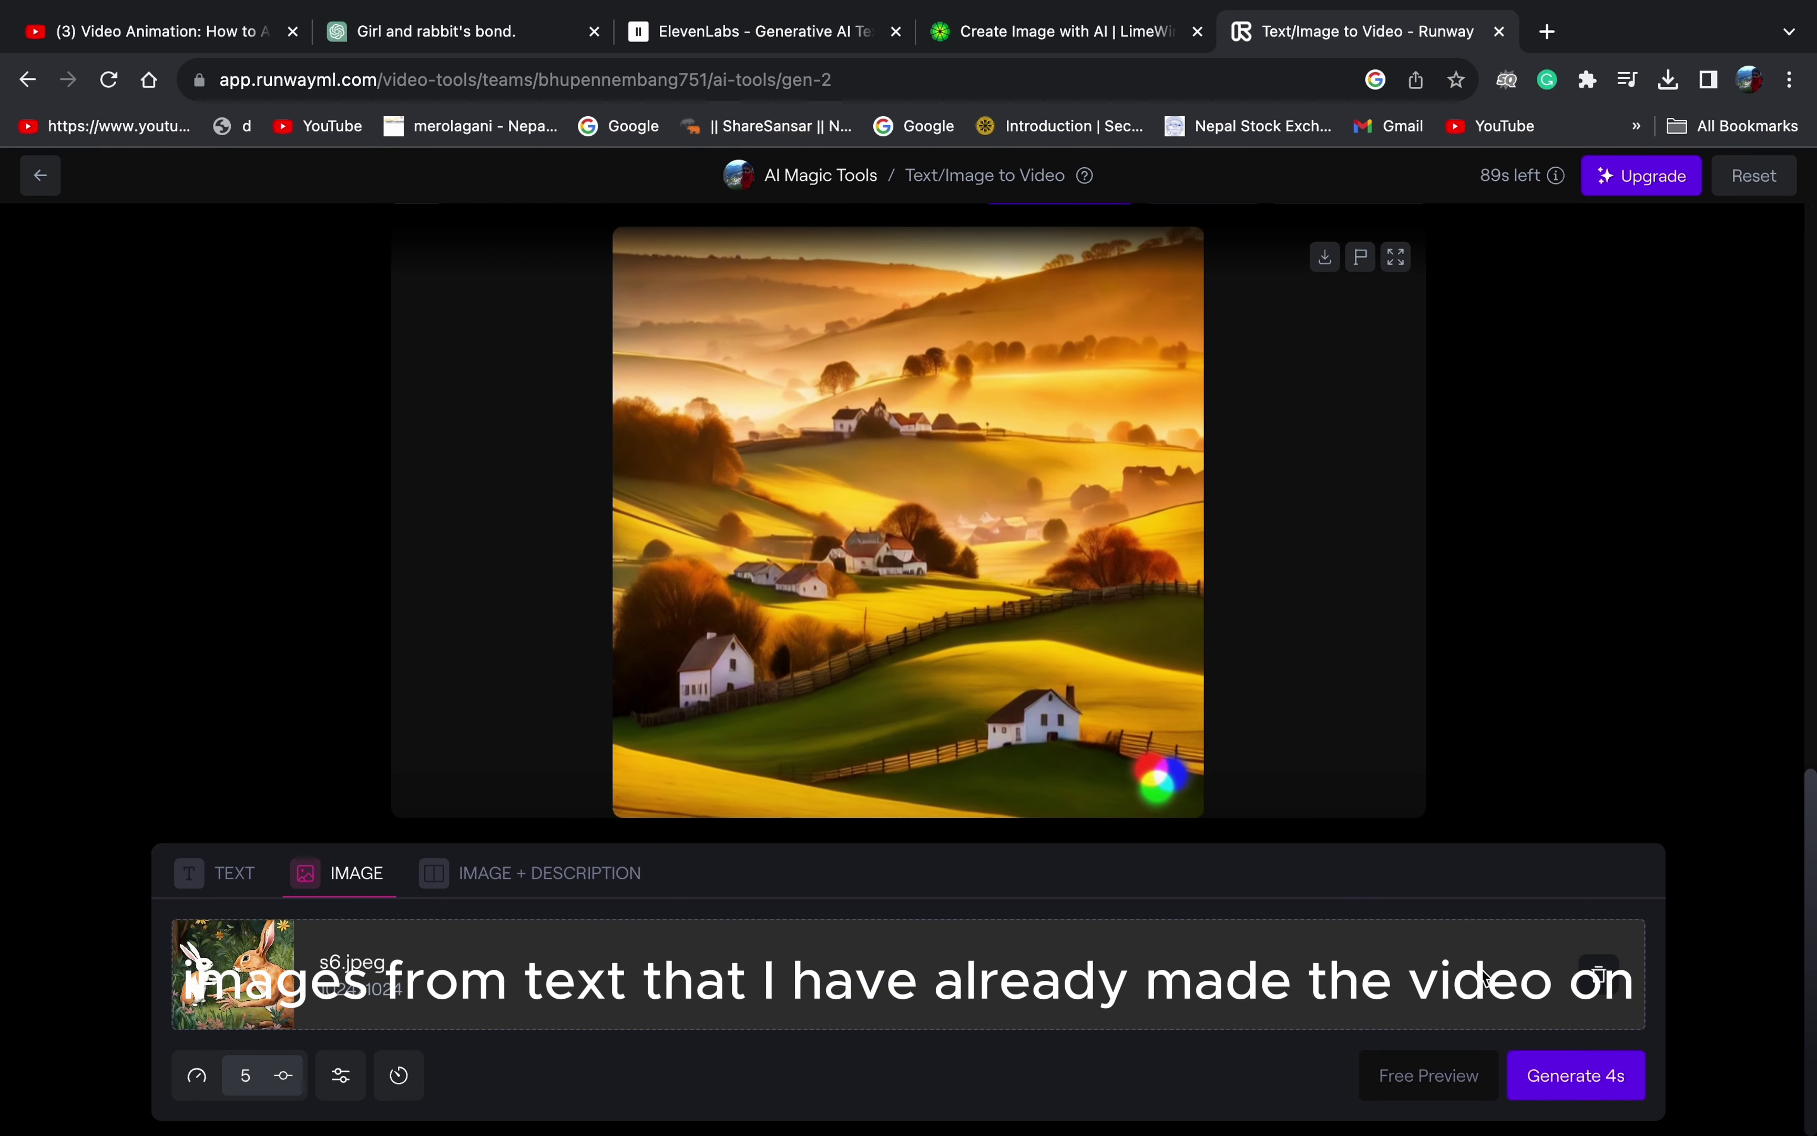
click(1557, 1078)
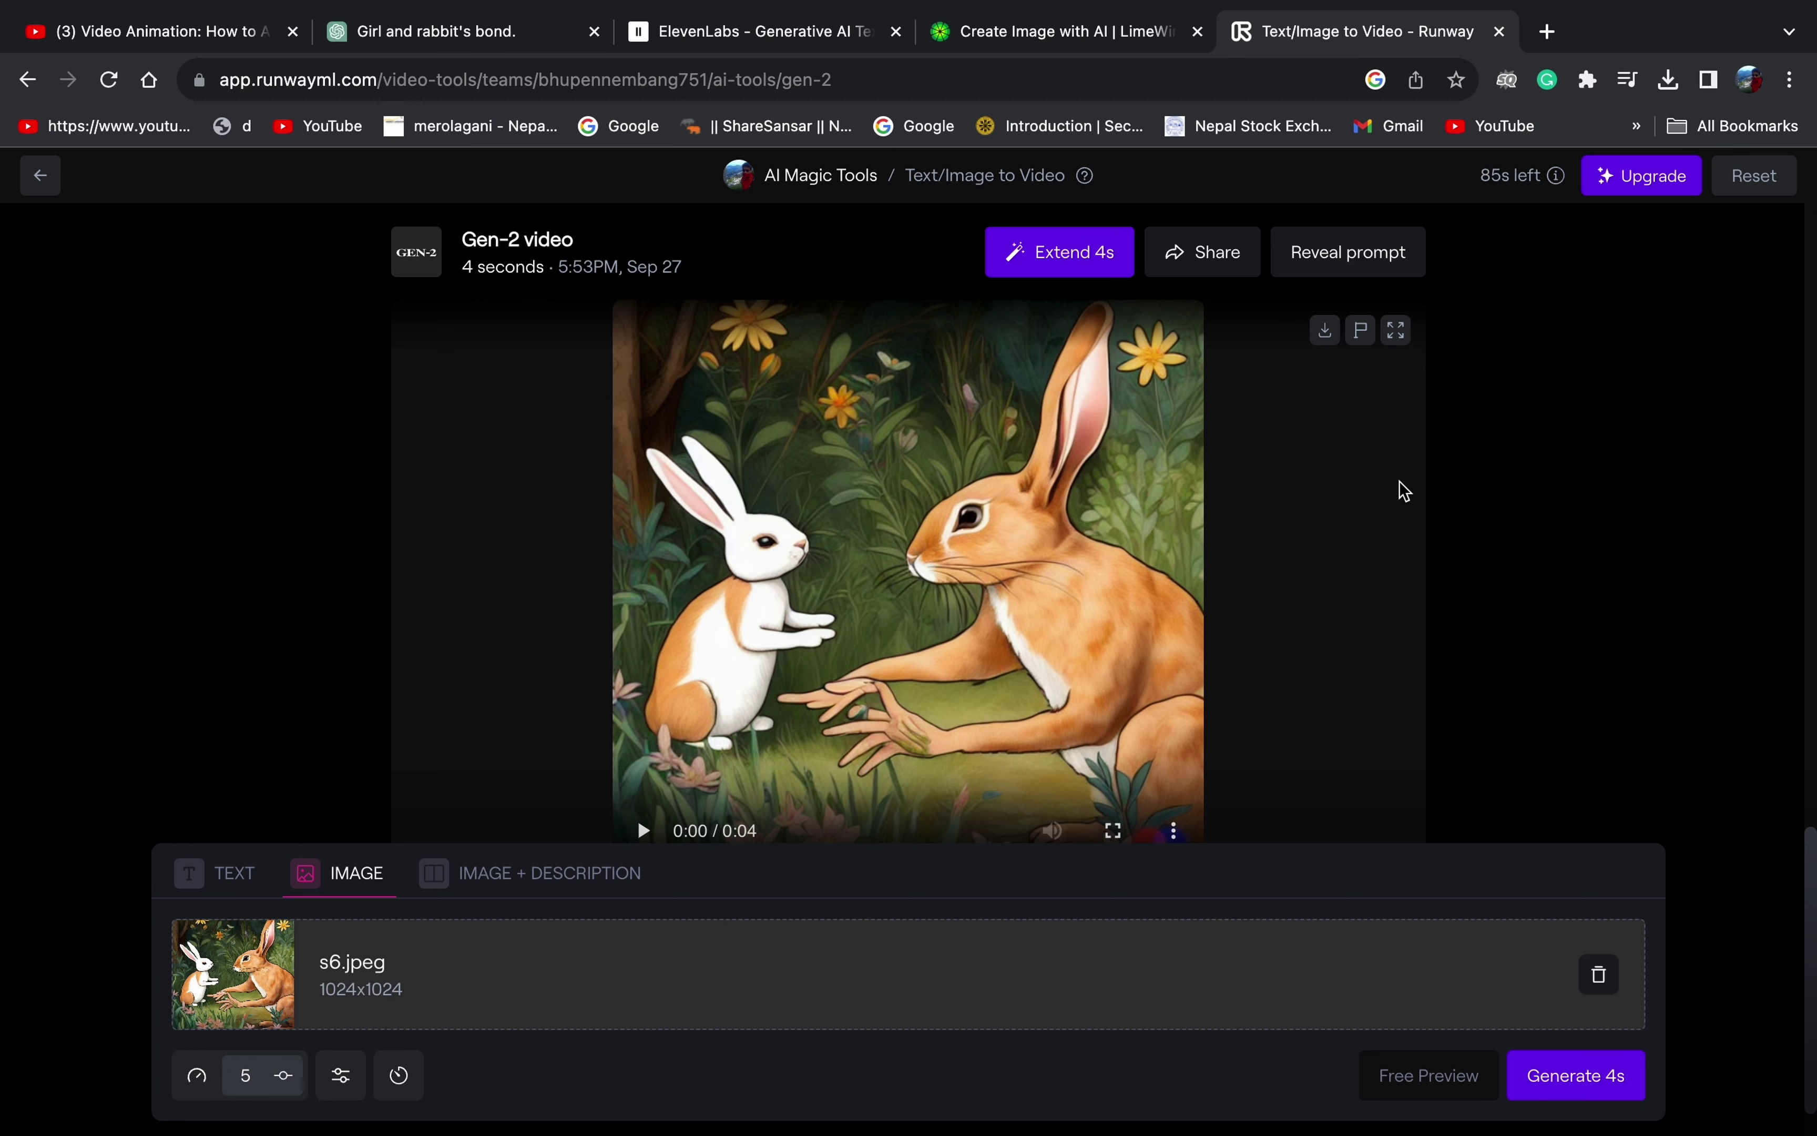
Preview the rabbit video full screen.
click(1396, 331)
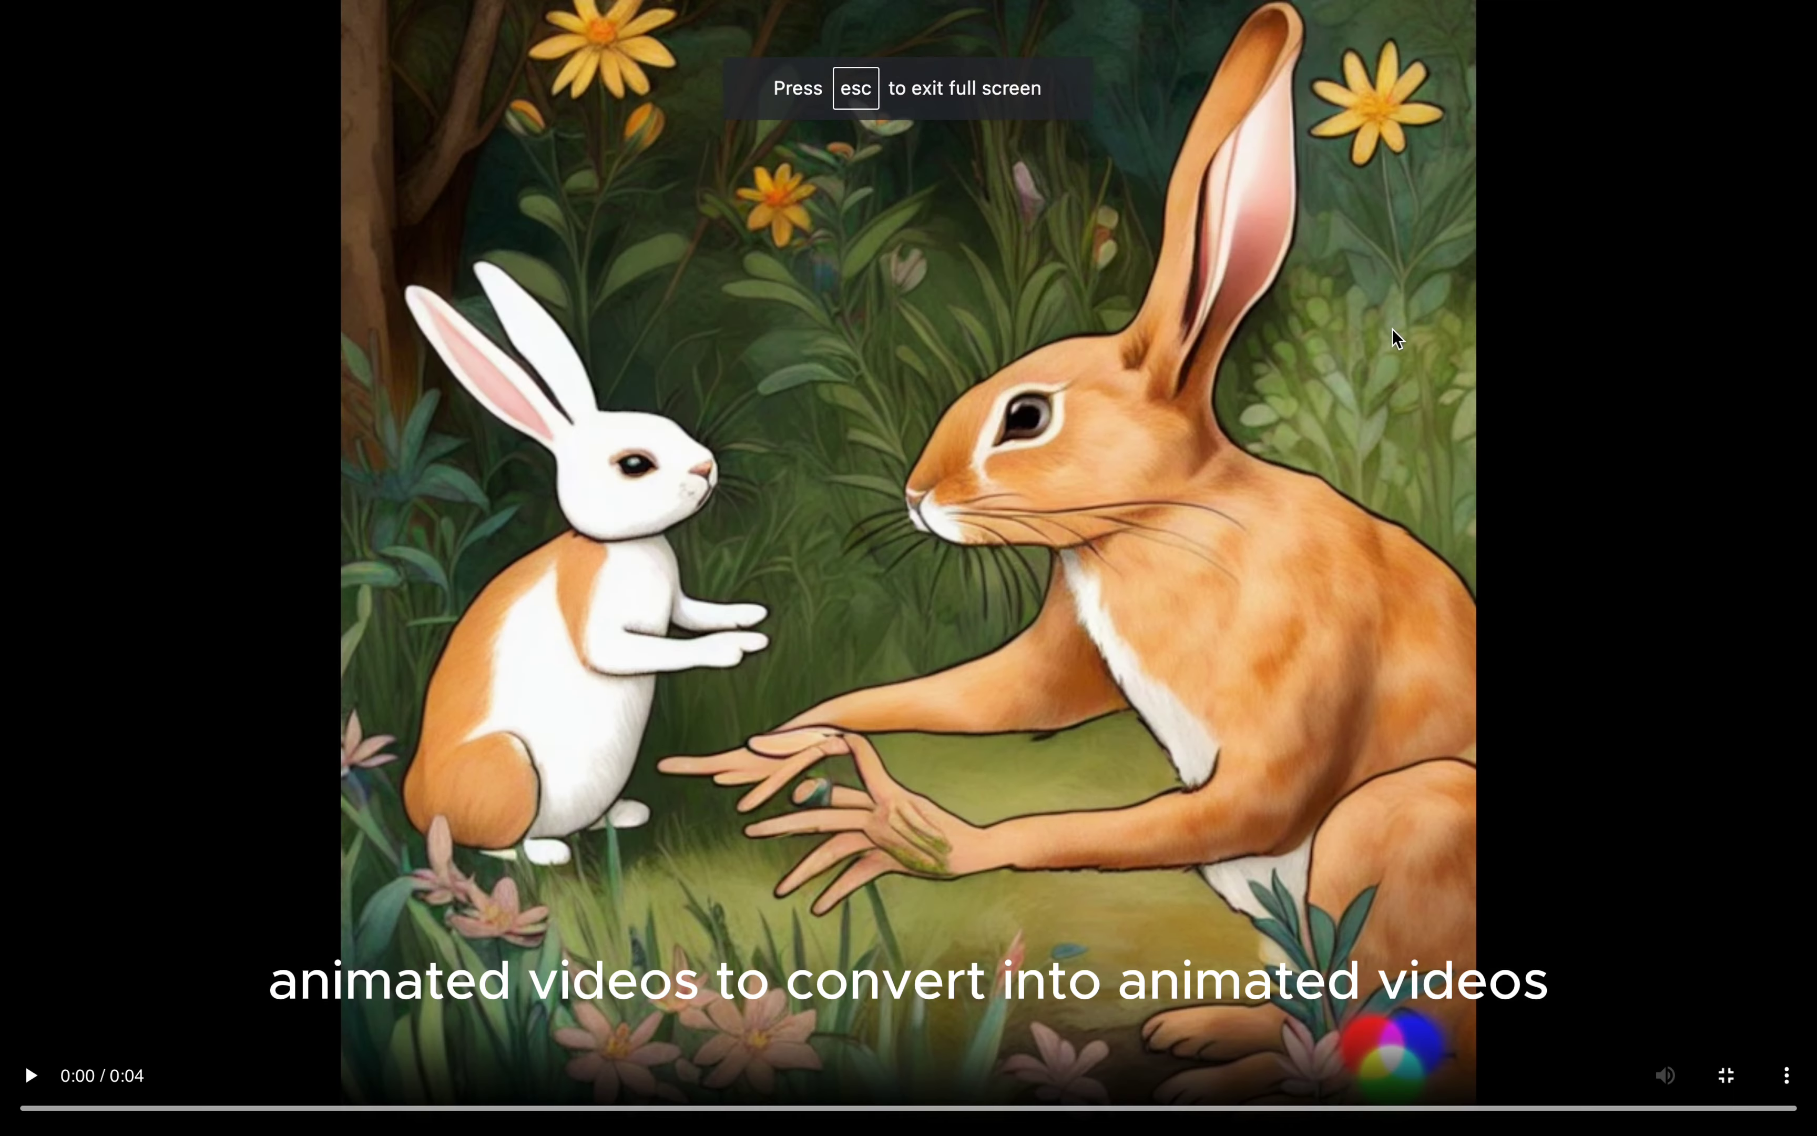
click(526, 1041)
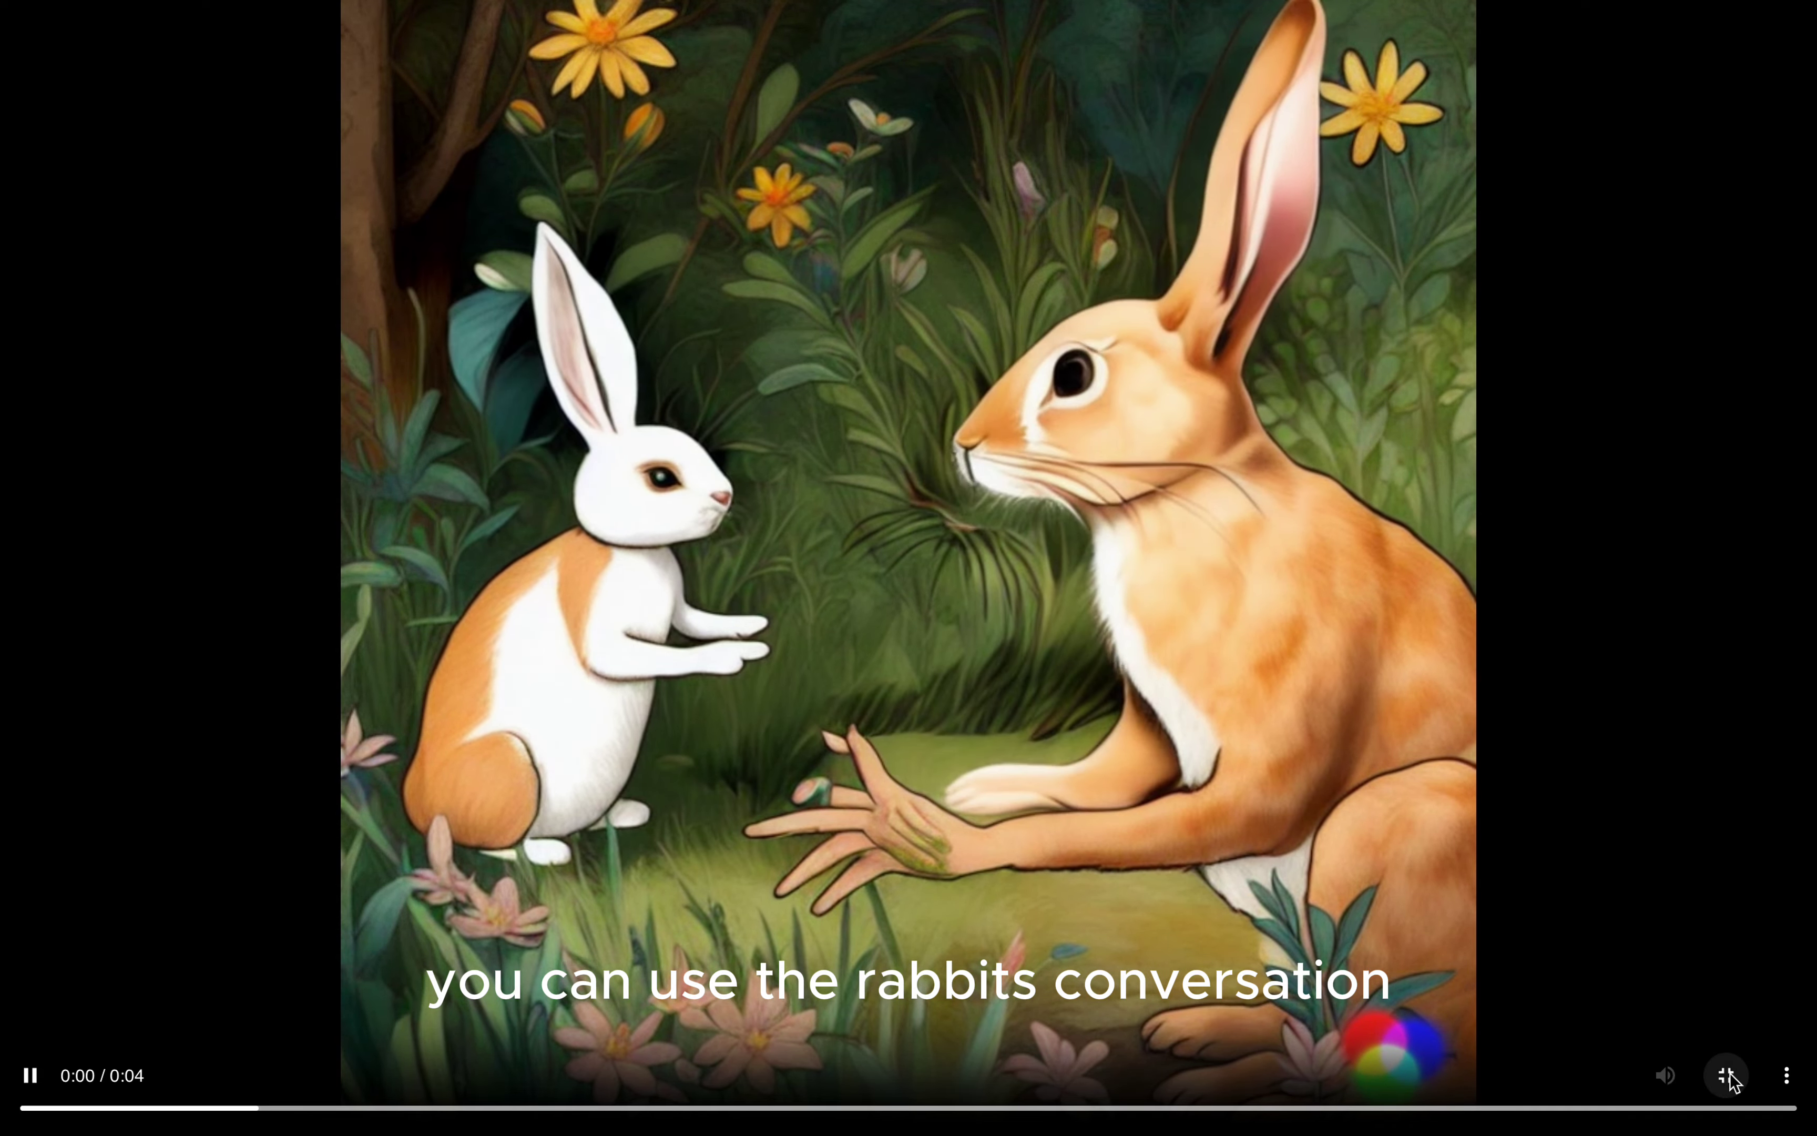
click(1726, 1076)
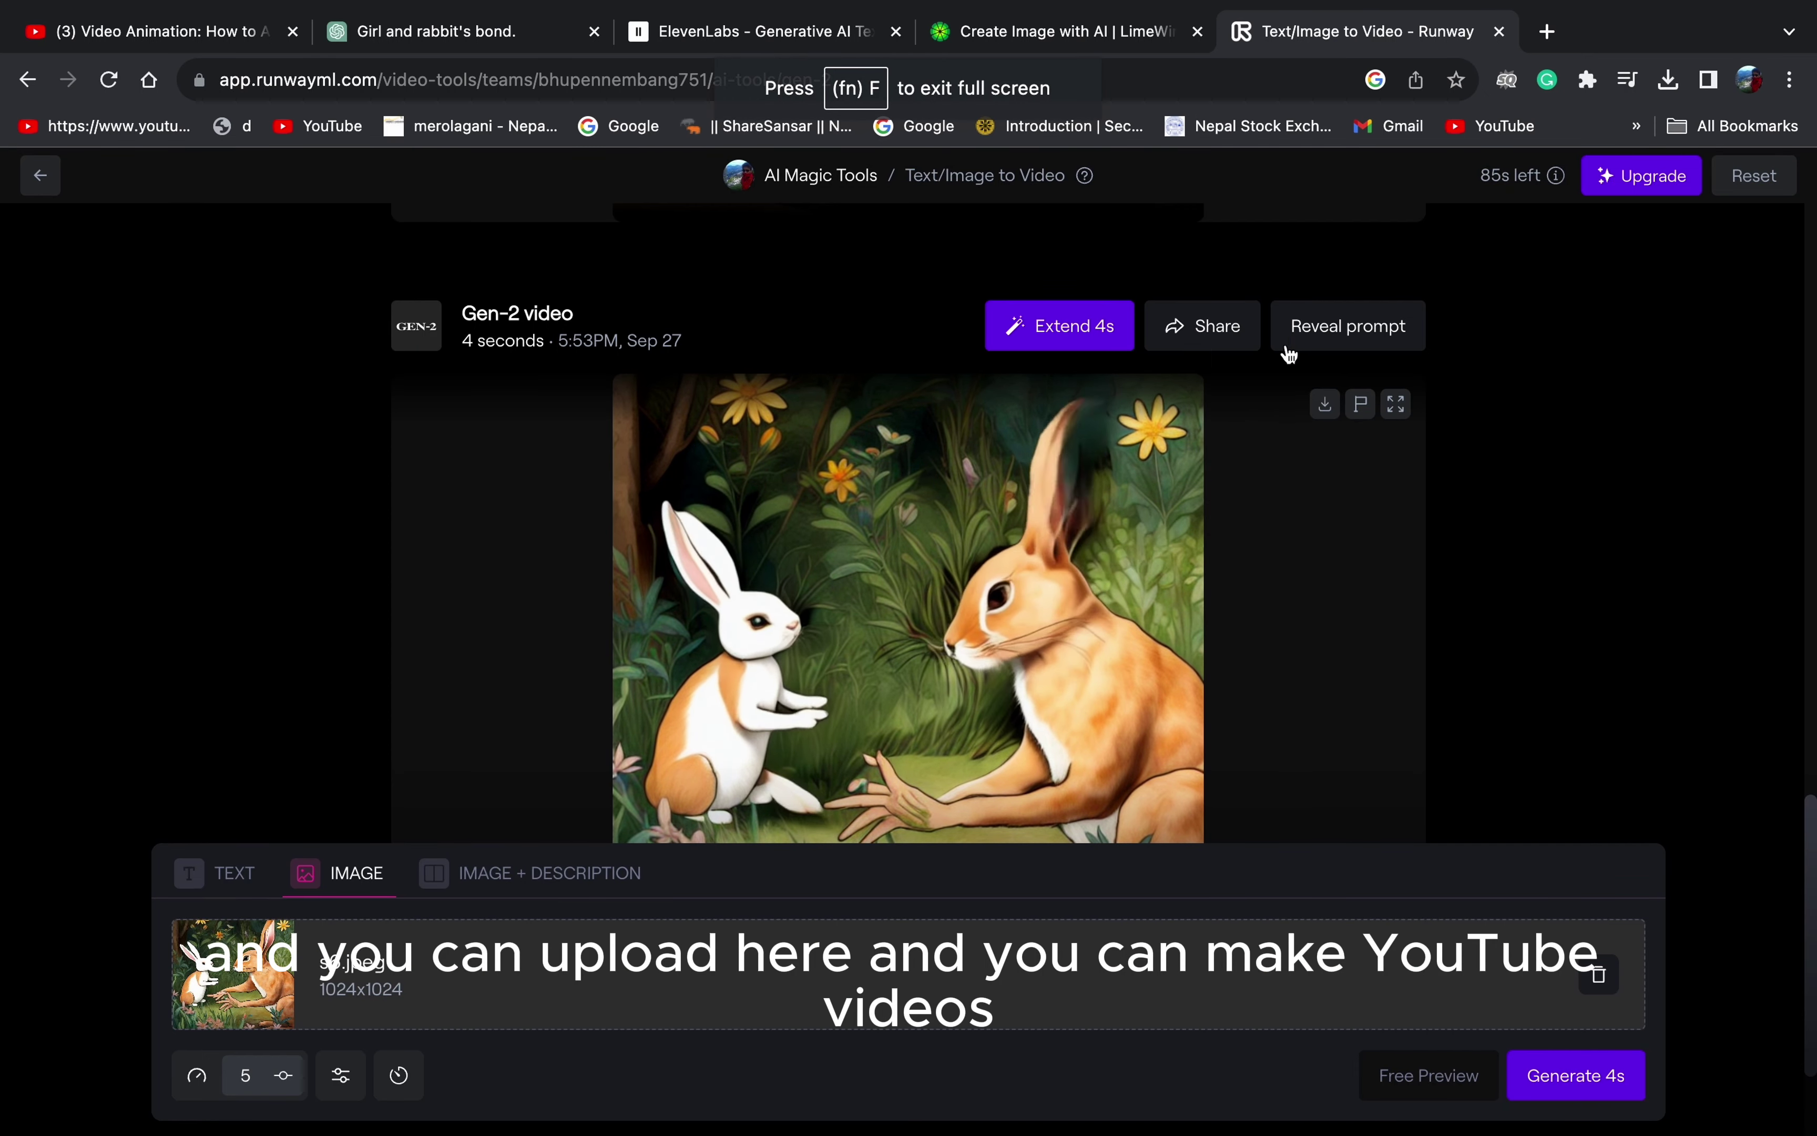
Download the rabbit video as MP4, remove s6.jpeg, and browse for a new image.
click(1326, 415)
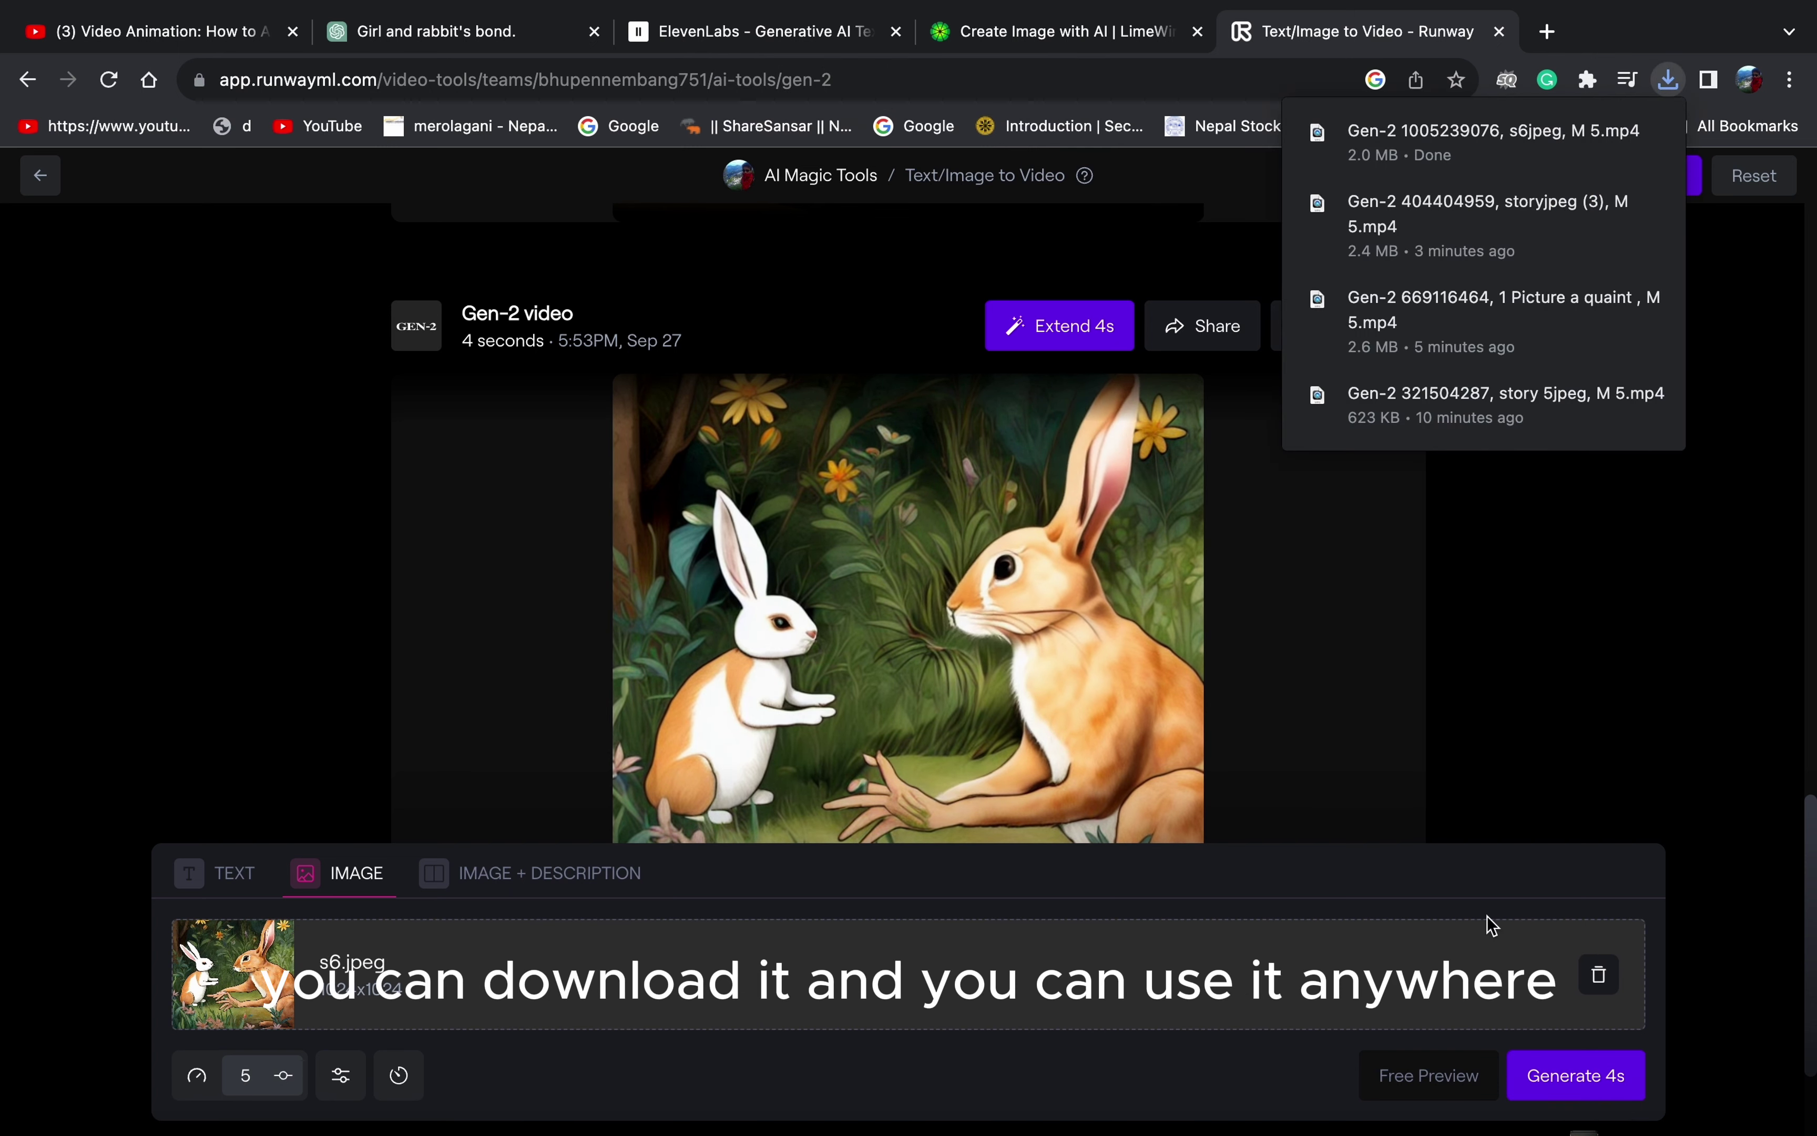
click(1601, 977)
click(833, 984)
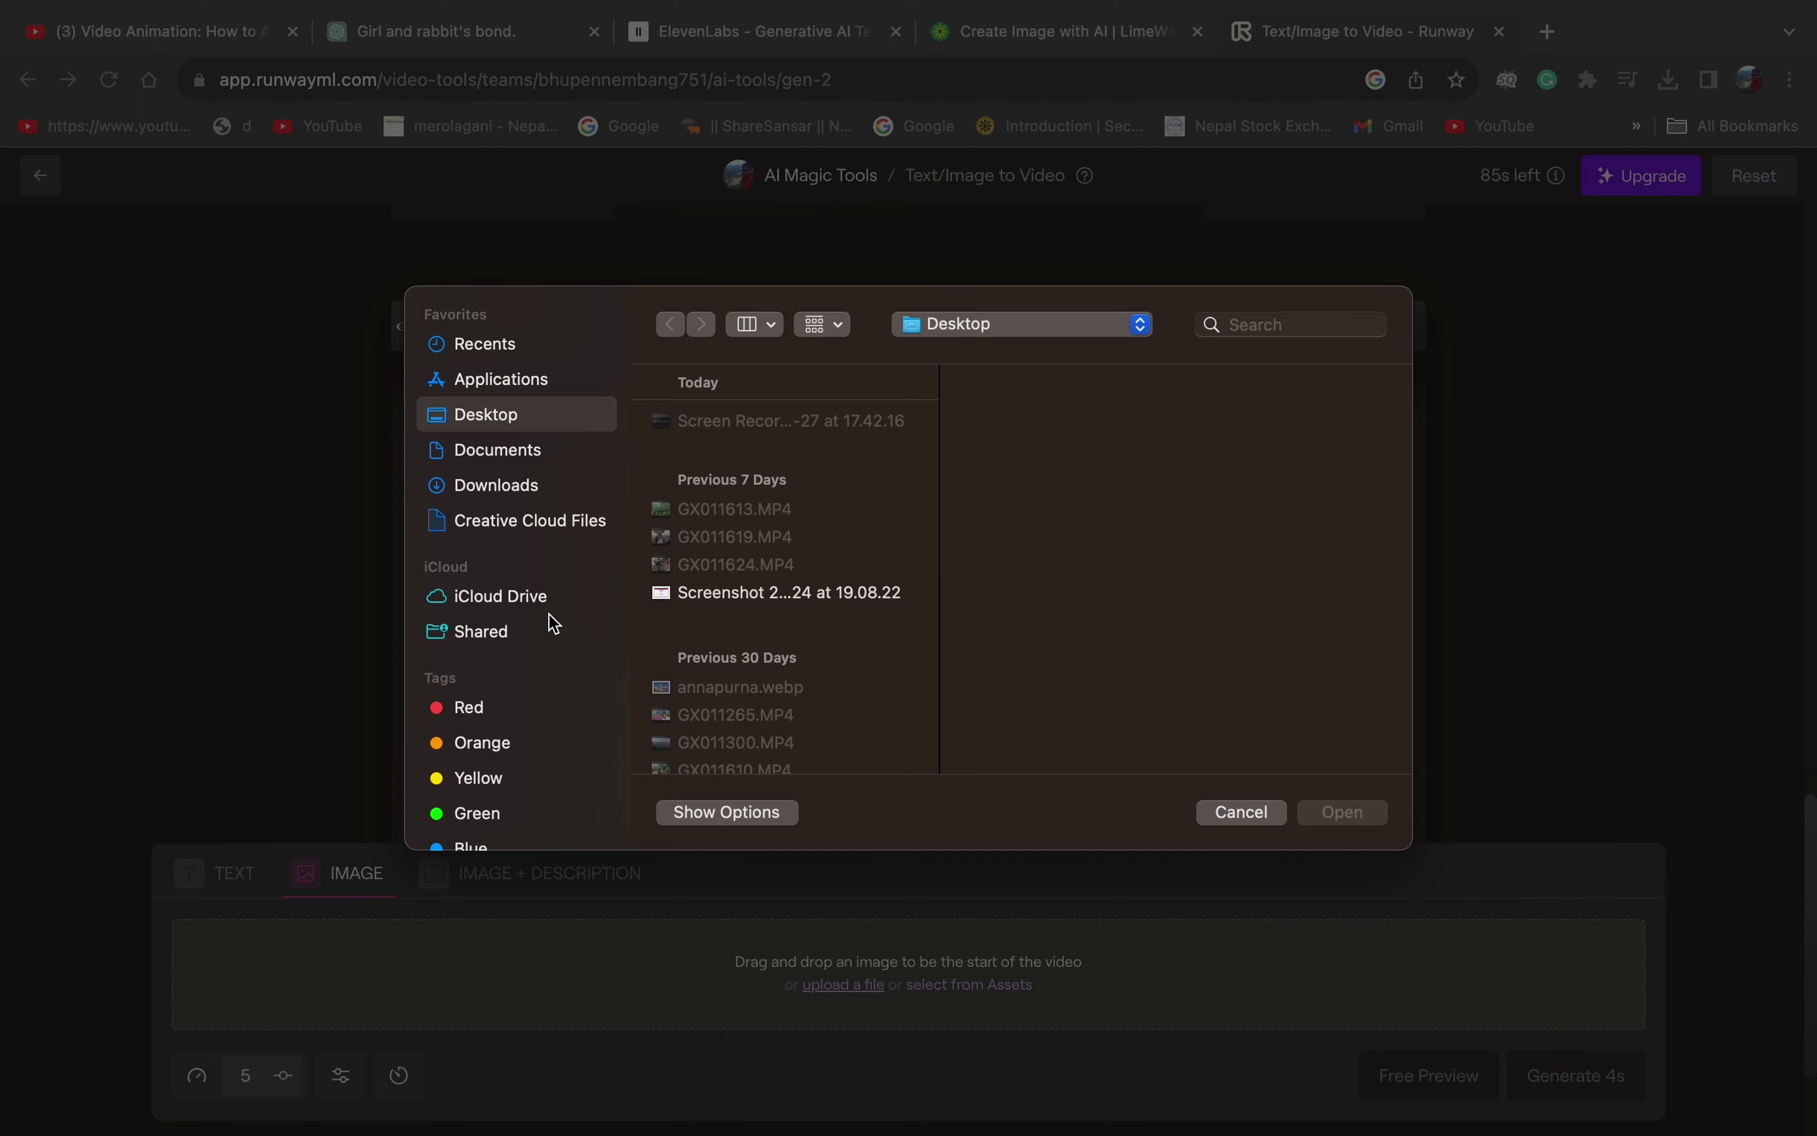
Upload s10.jpeg from the green-tagged files and generate a 4-second video from it.
click(490, 813)
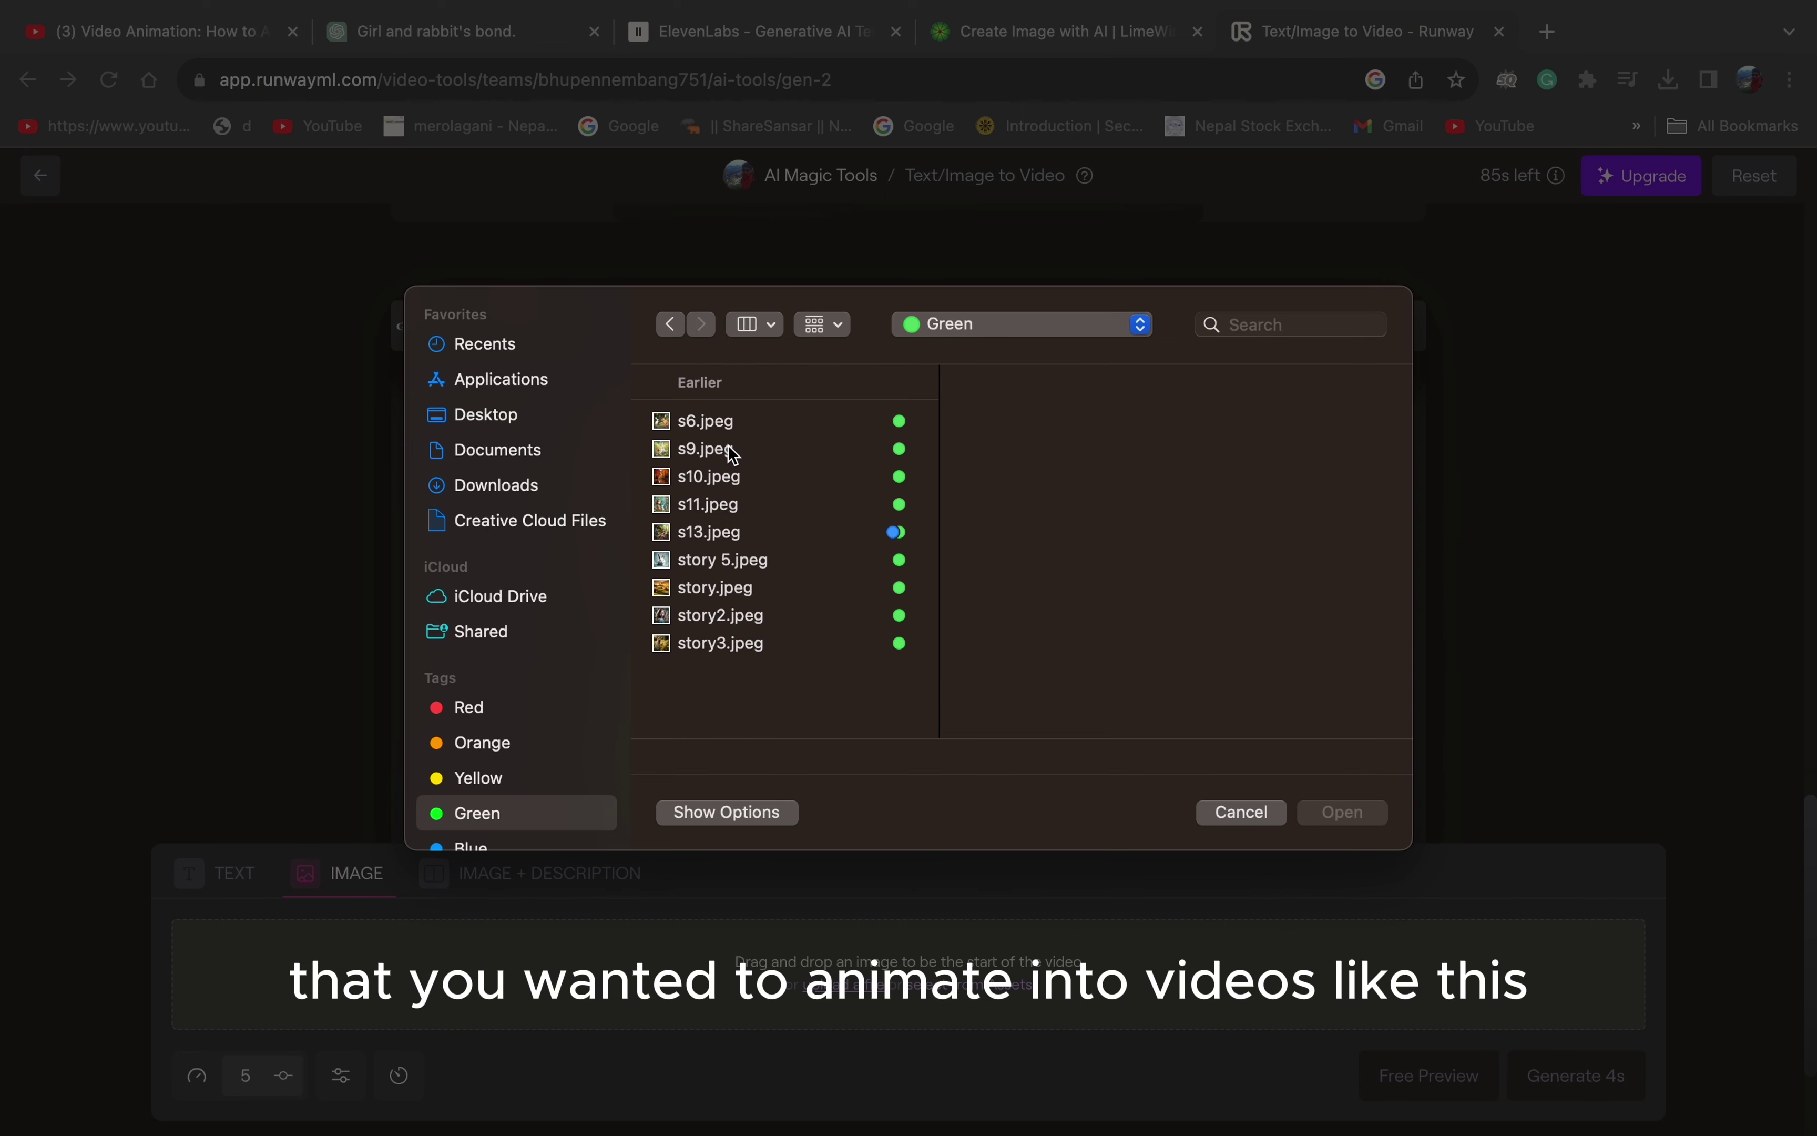
click(733, 477)
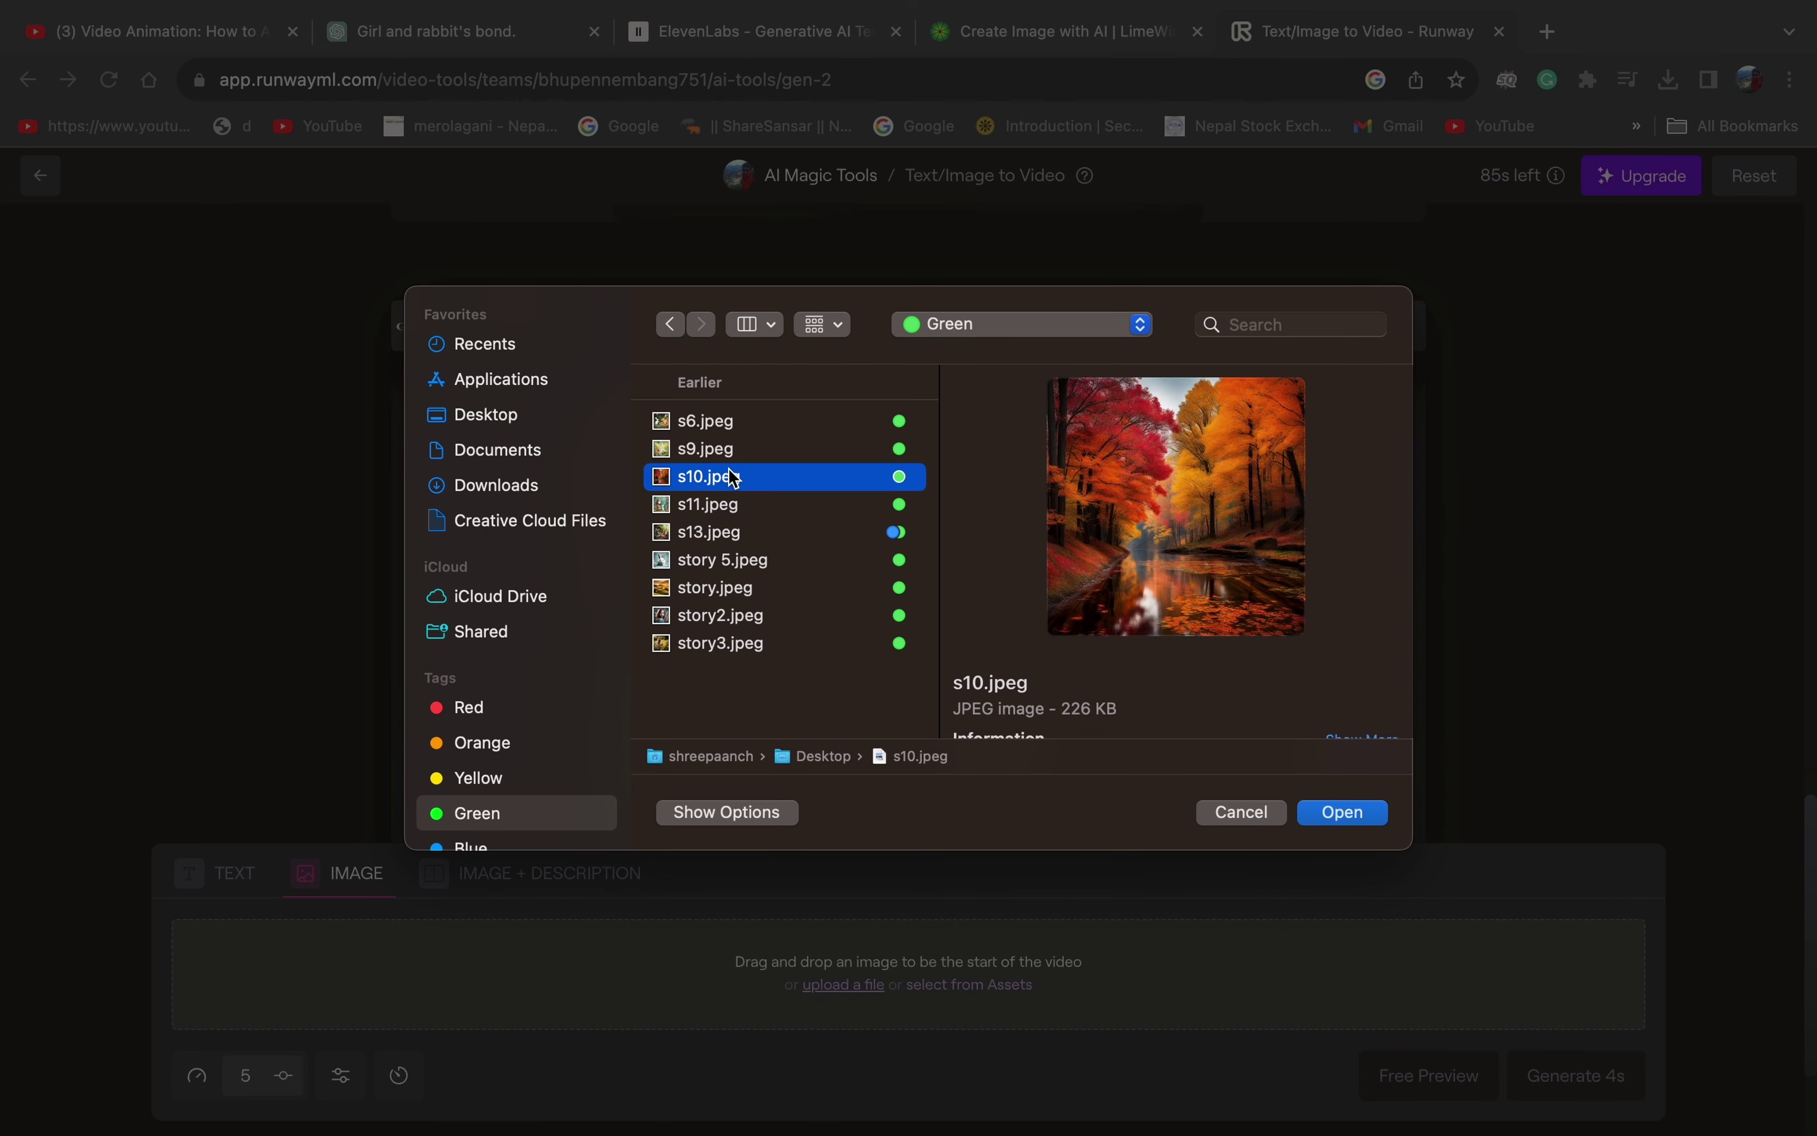
click(1360, 819)
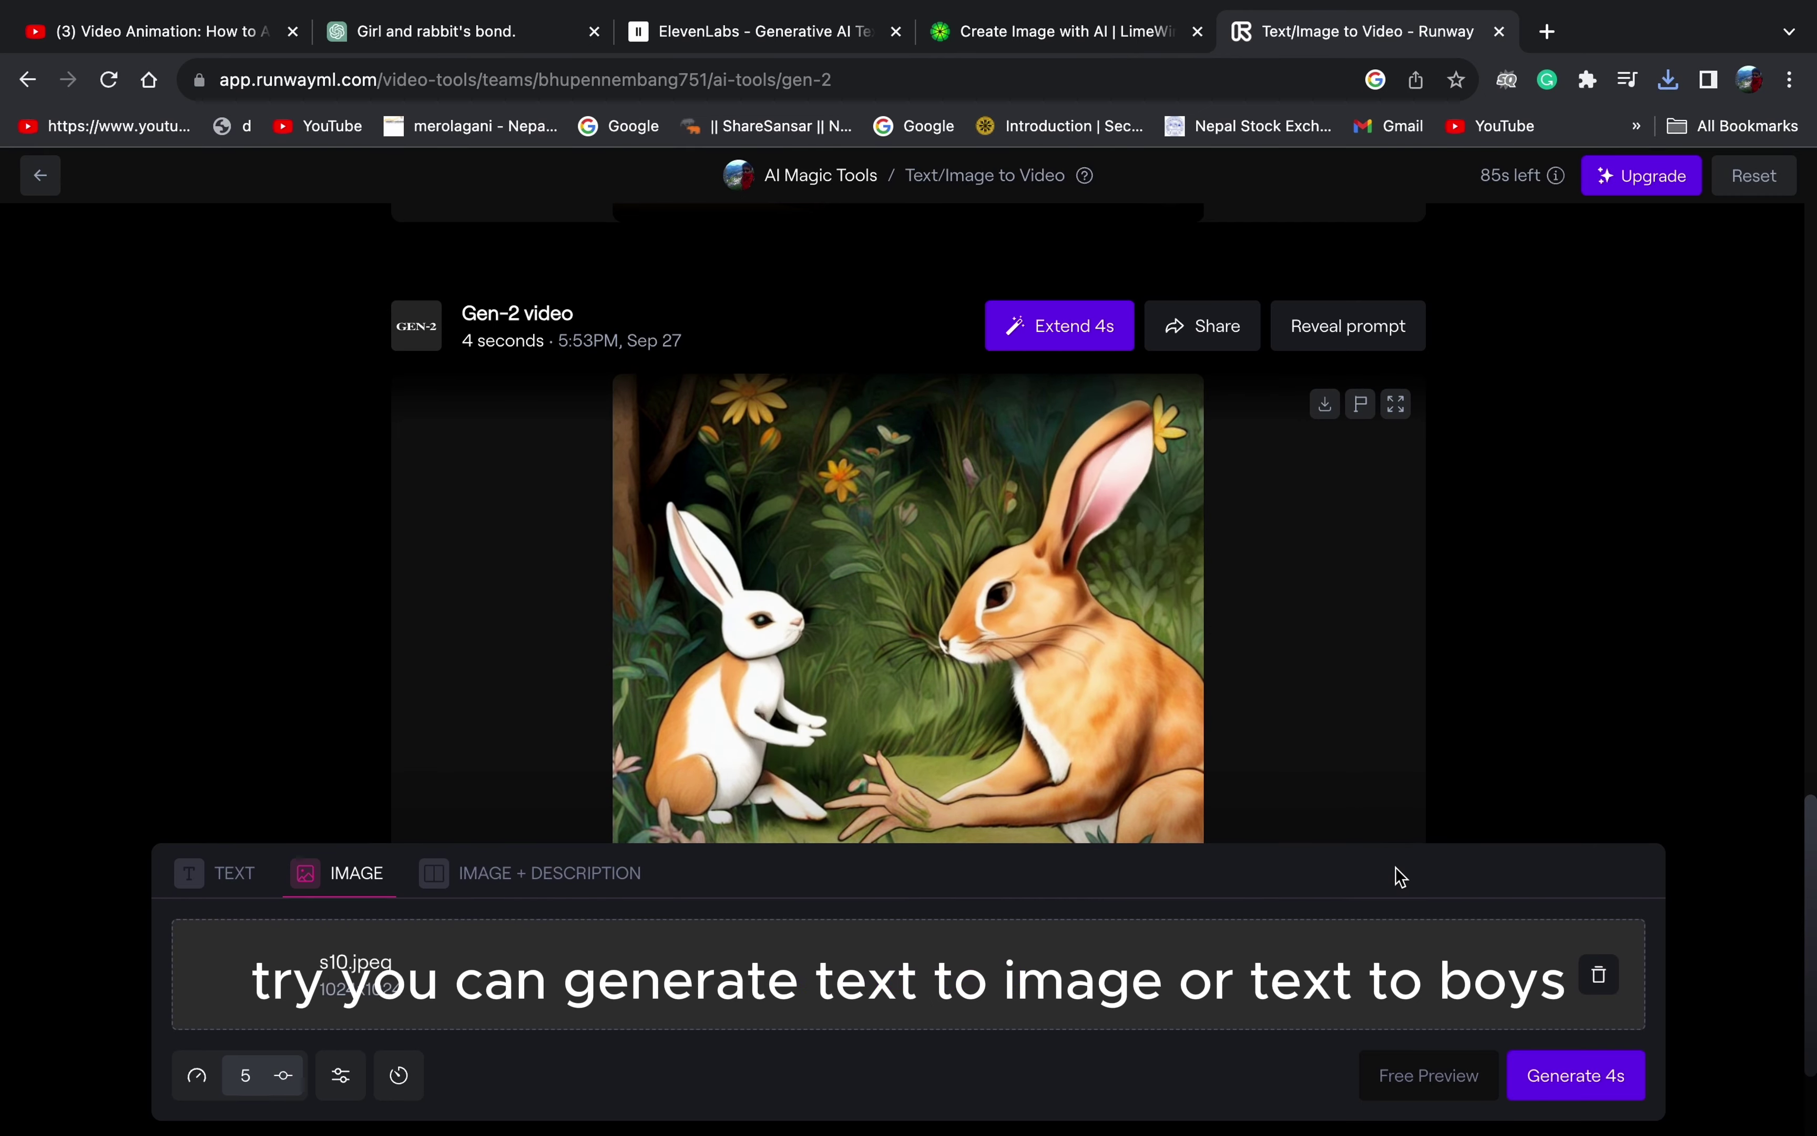
click(1571, 1082)
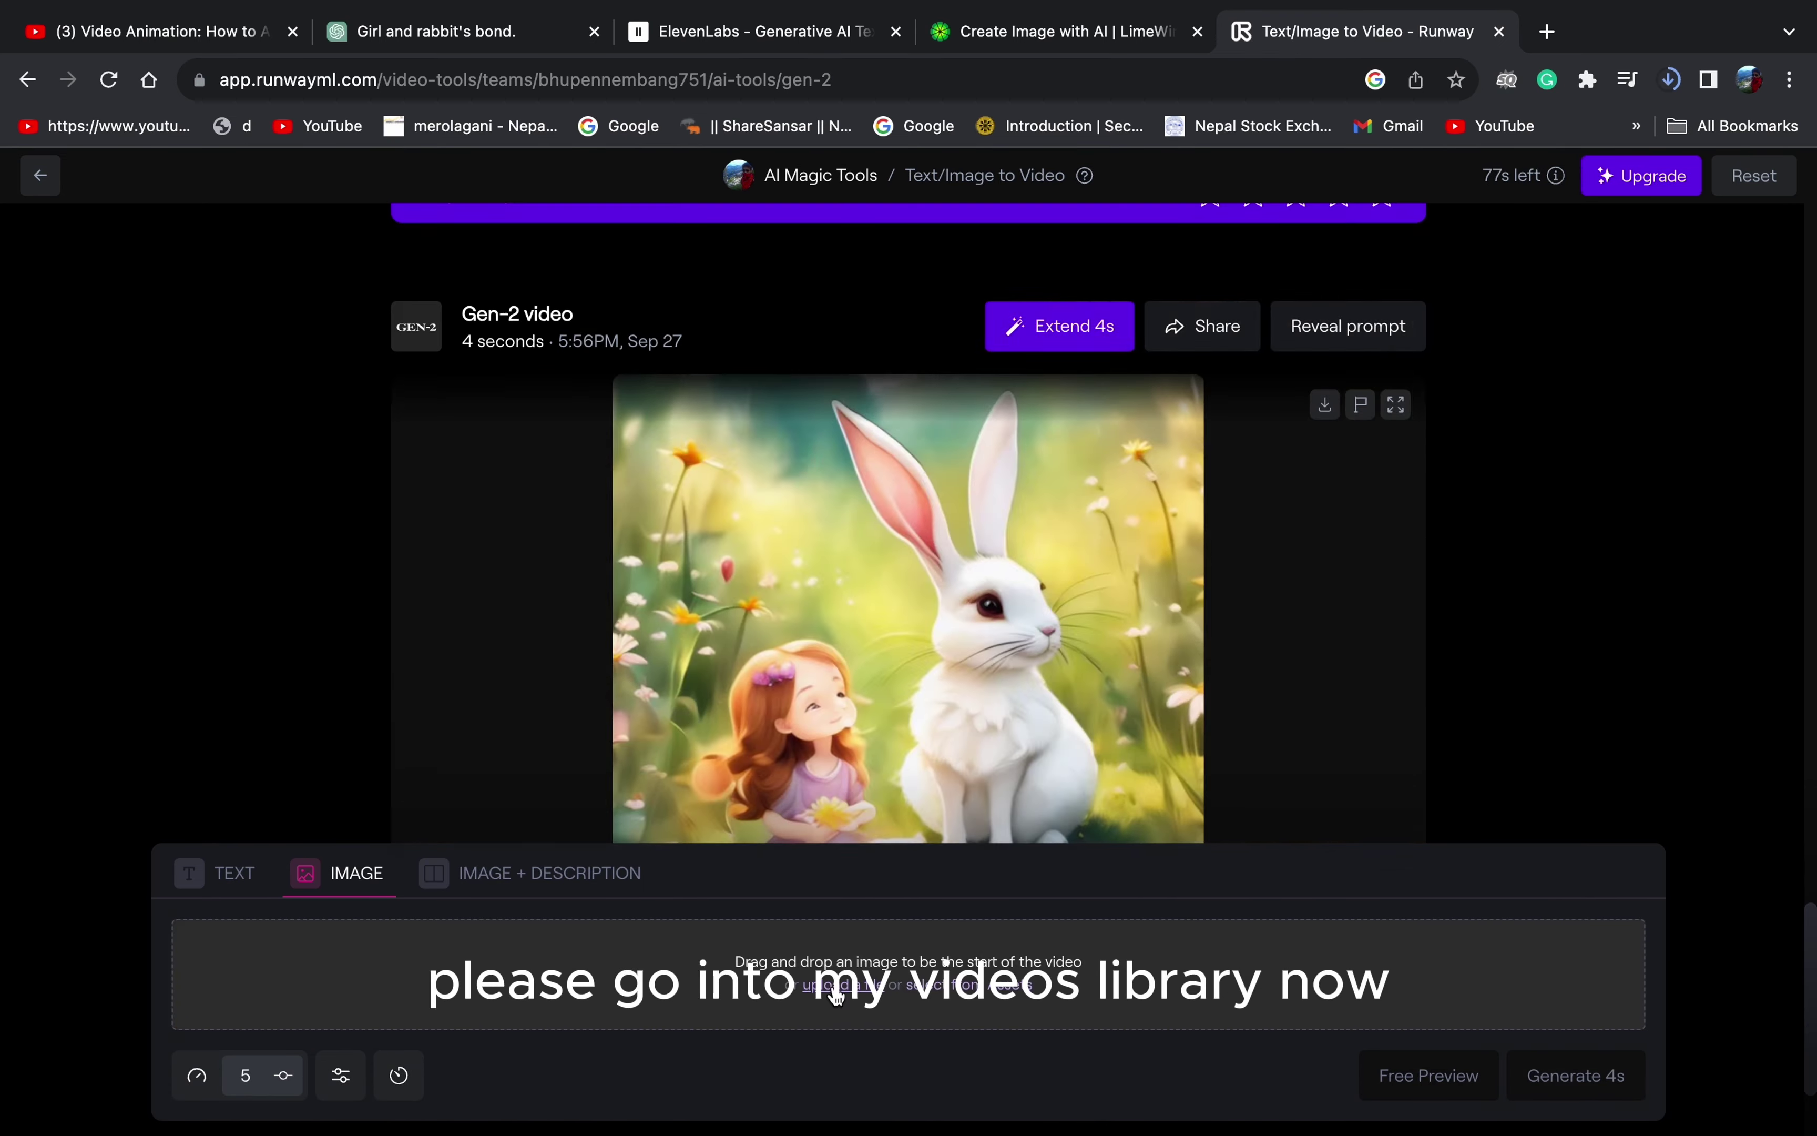
click(838, 992)
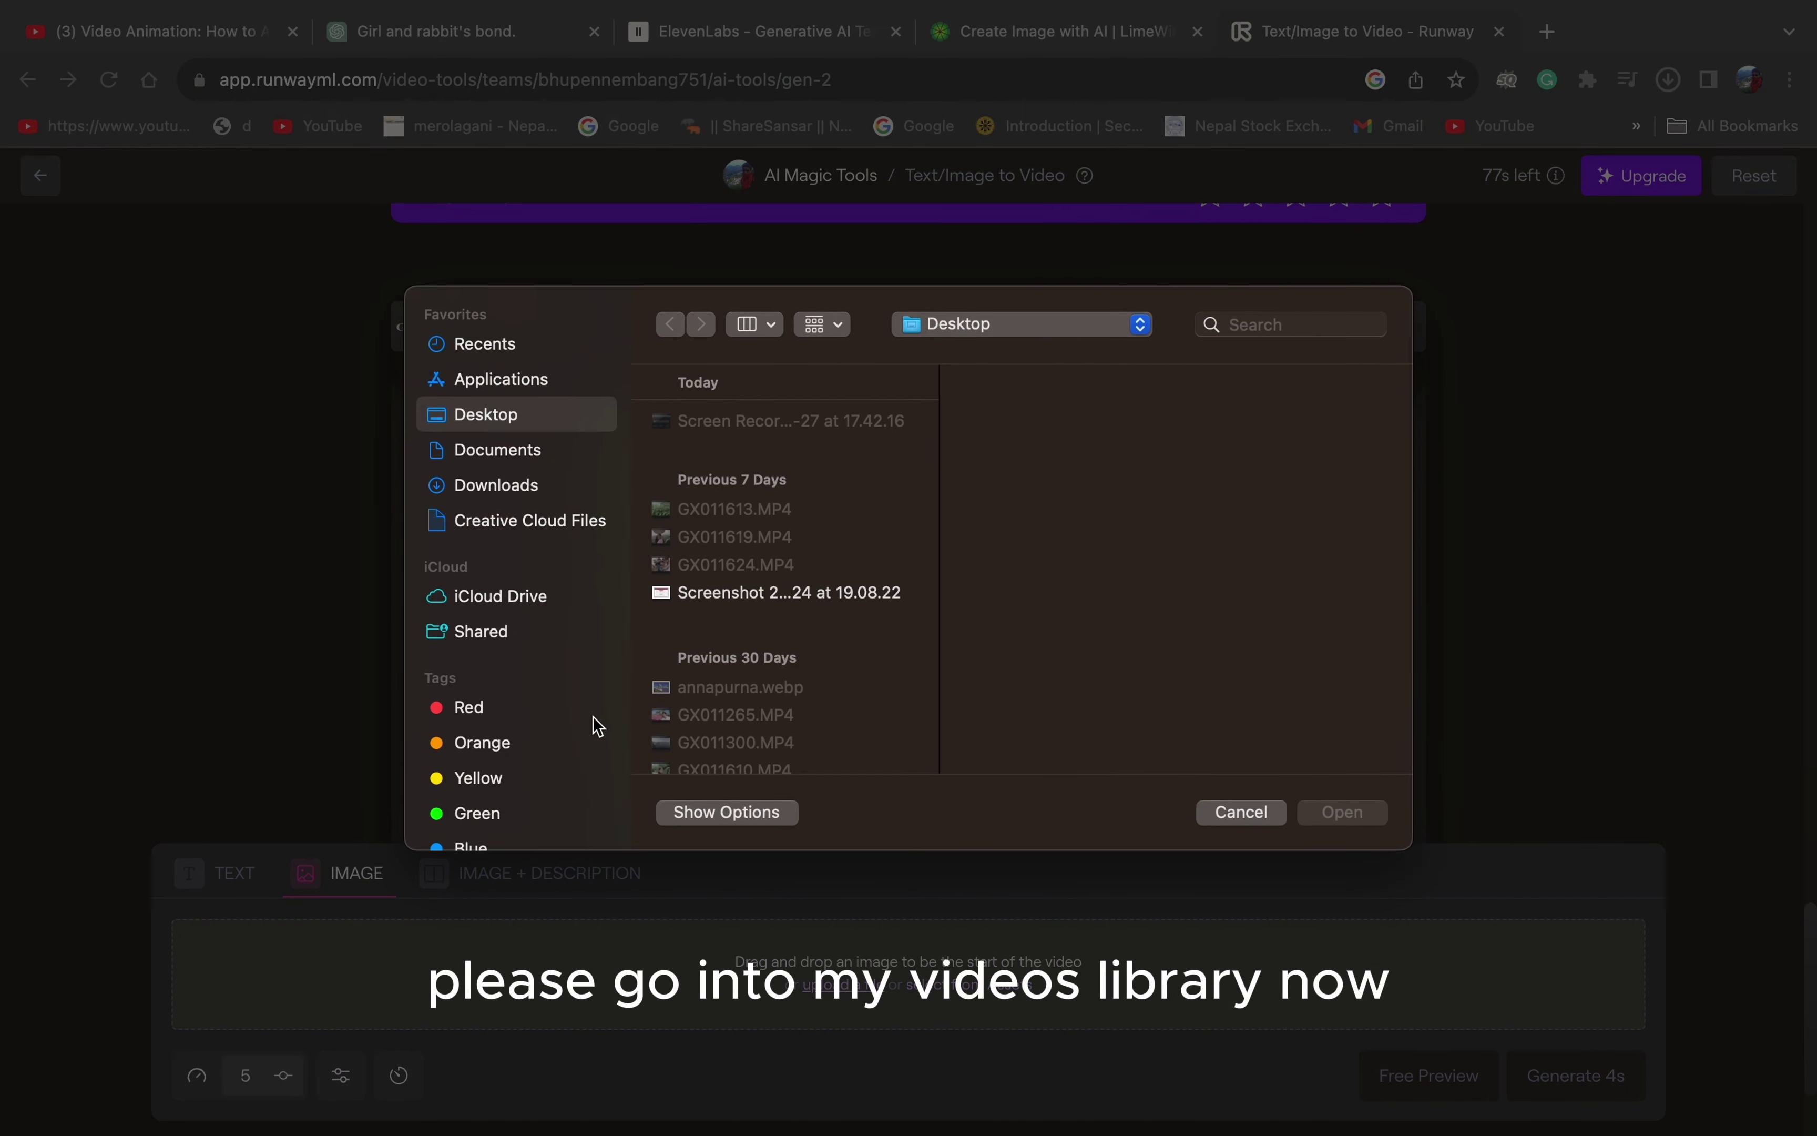
Upload s11.jpeg, the girl with the rabbit, and generate a 4-second video.
click(488, 813)
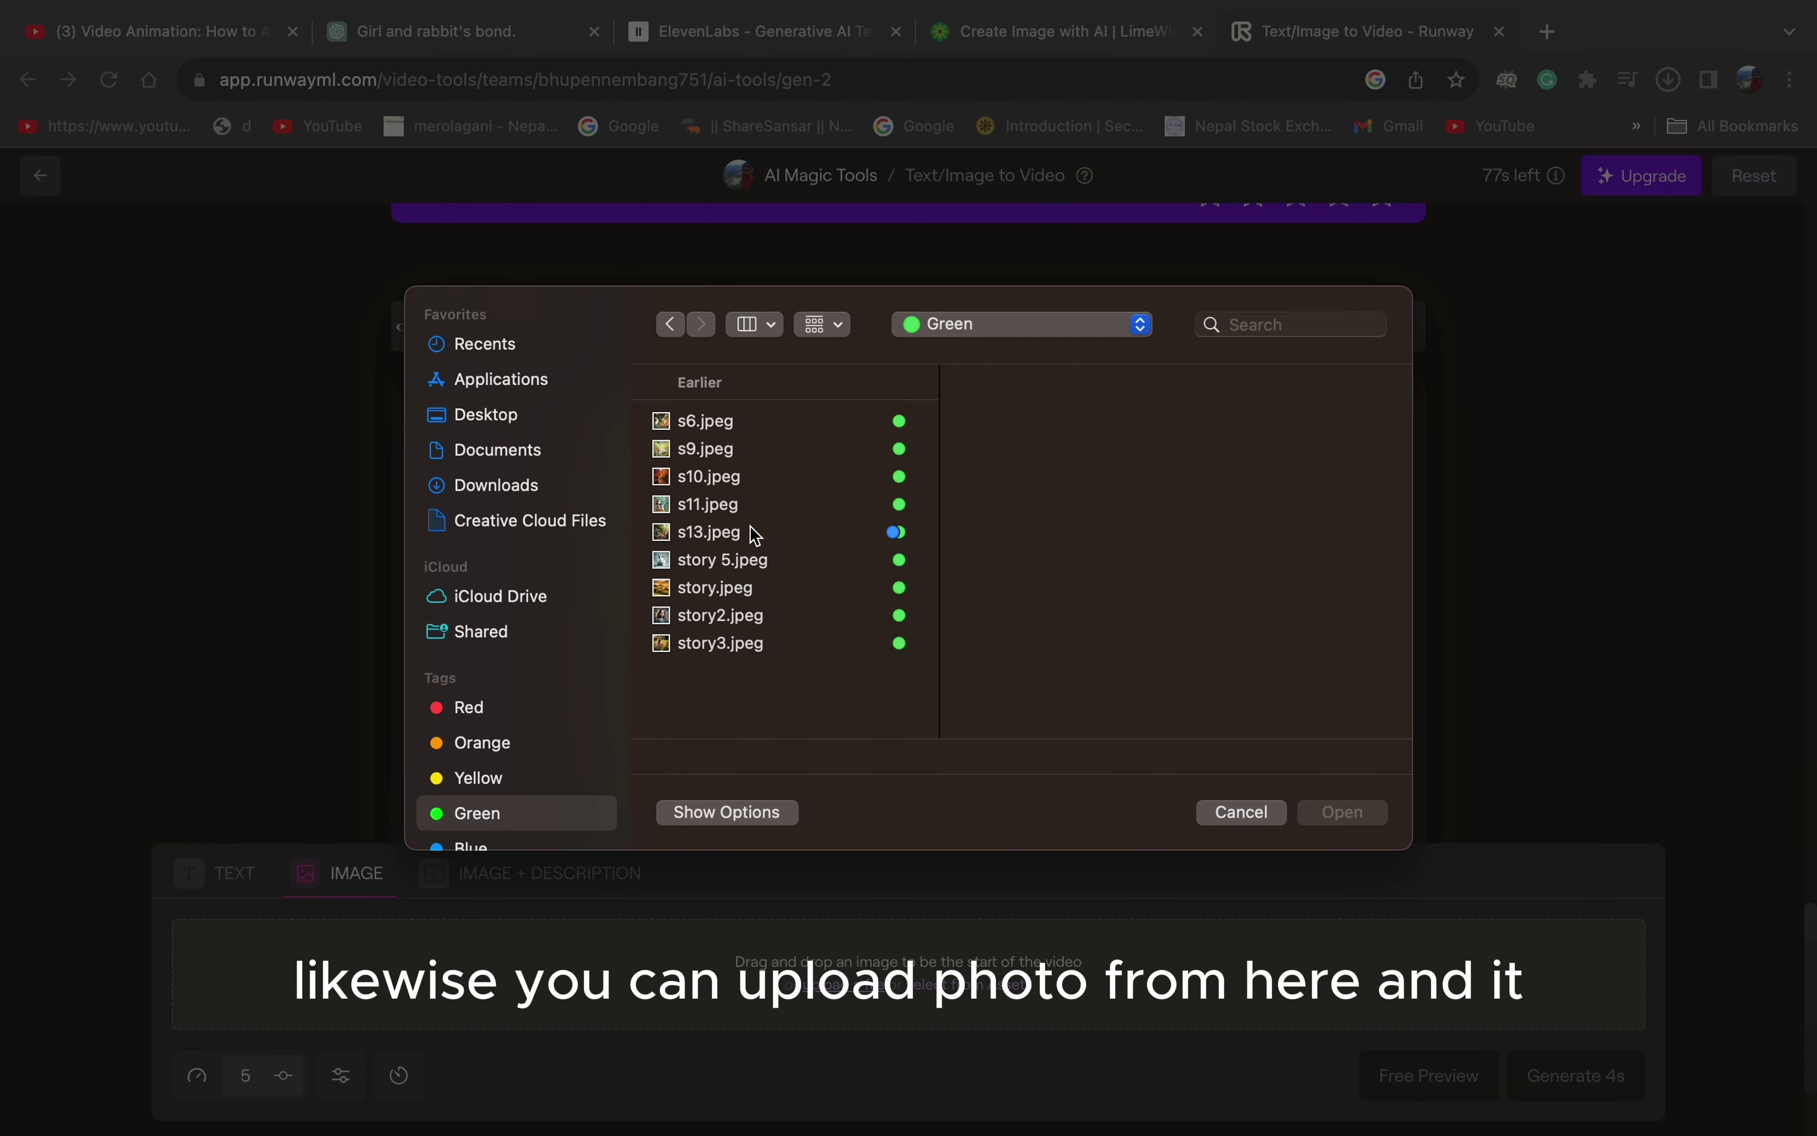
click(732, 507)
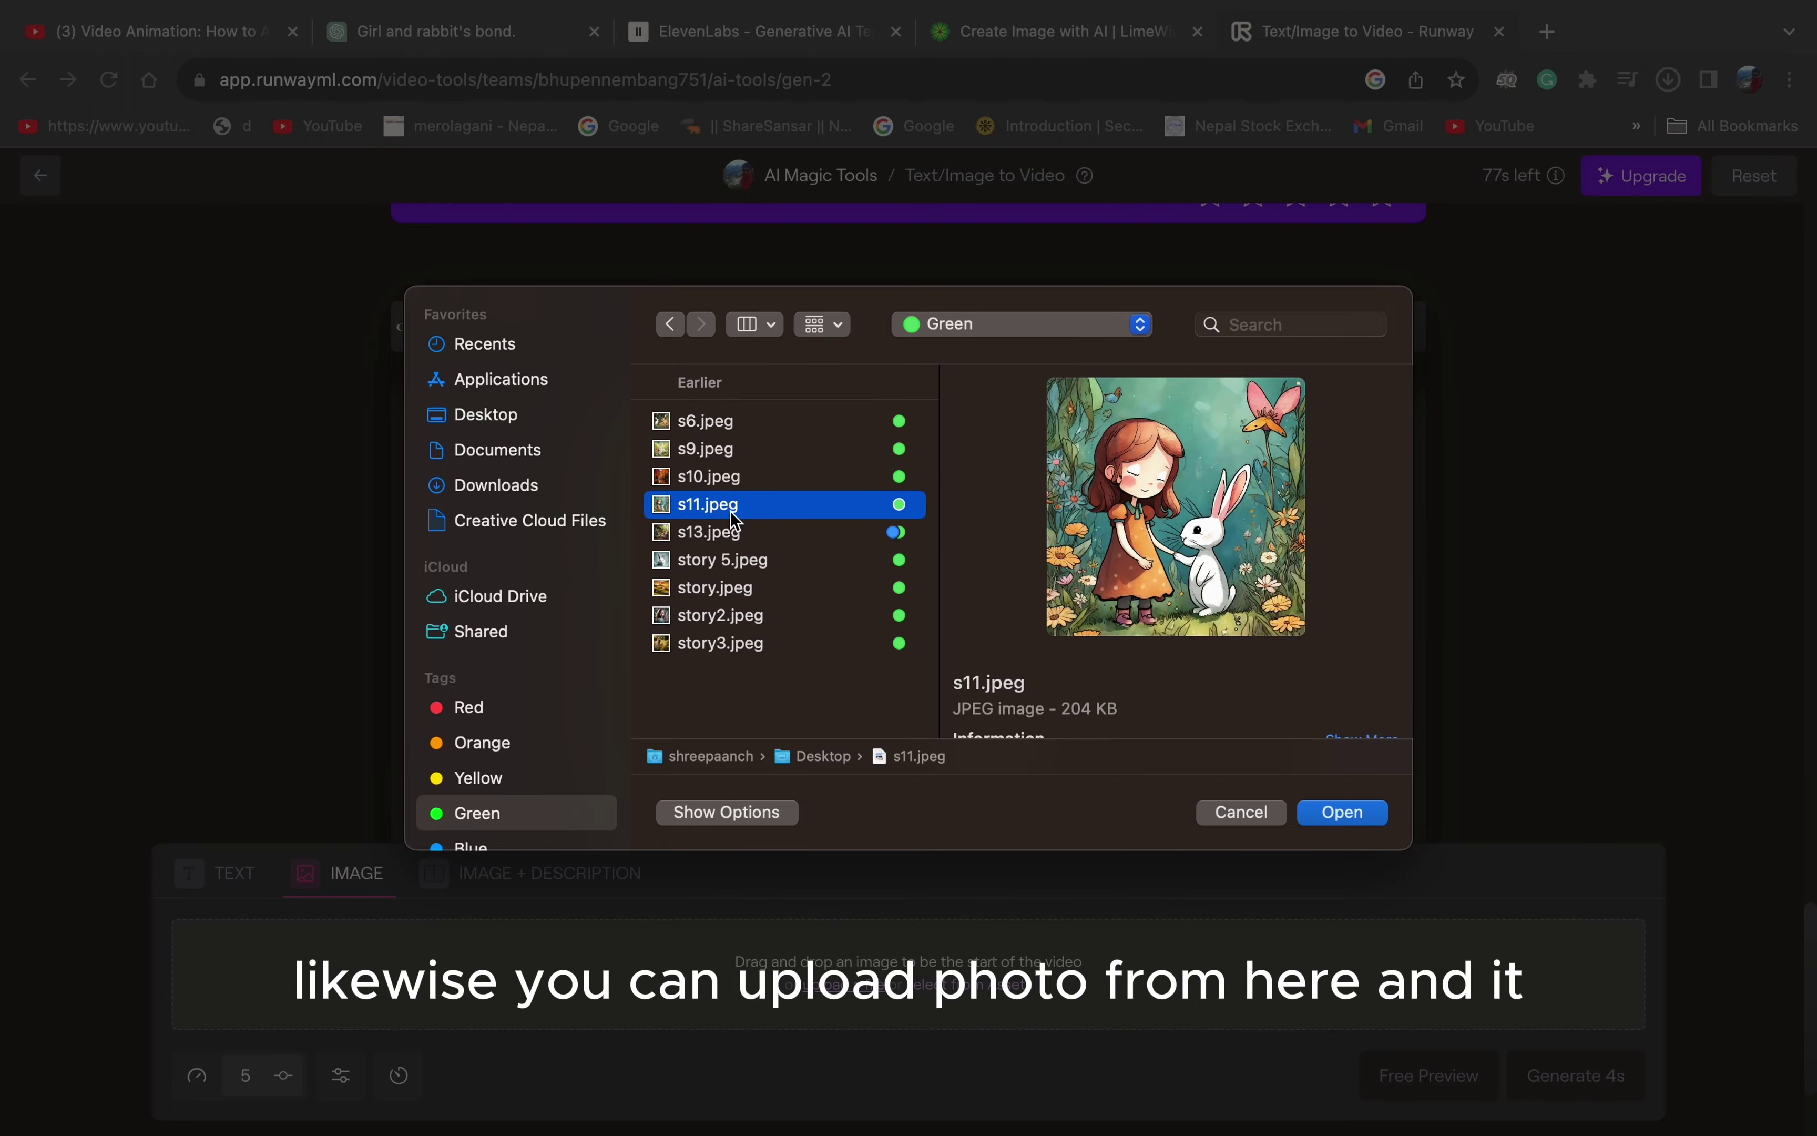
click(1343, 813)
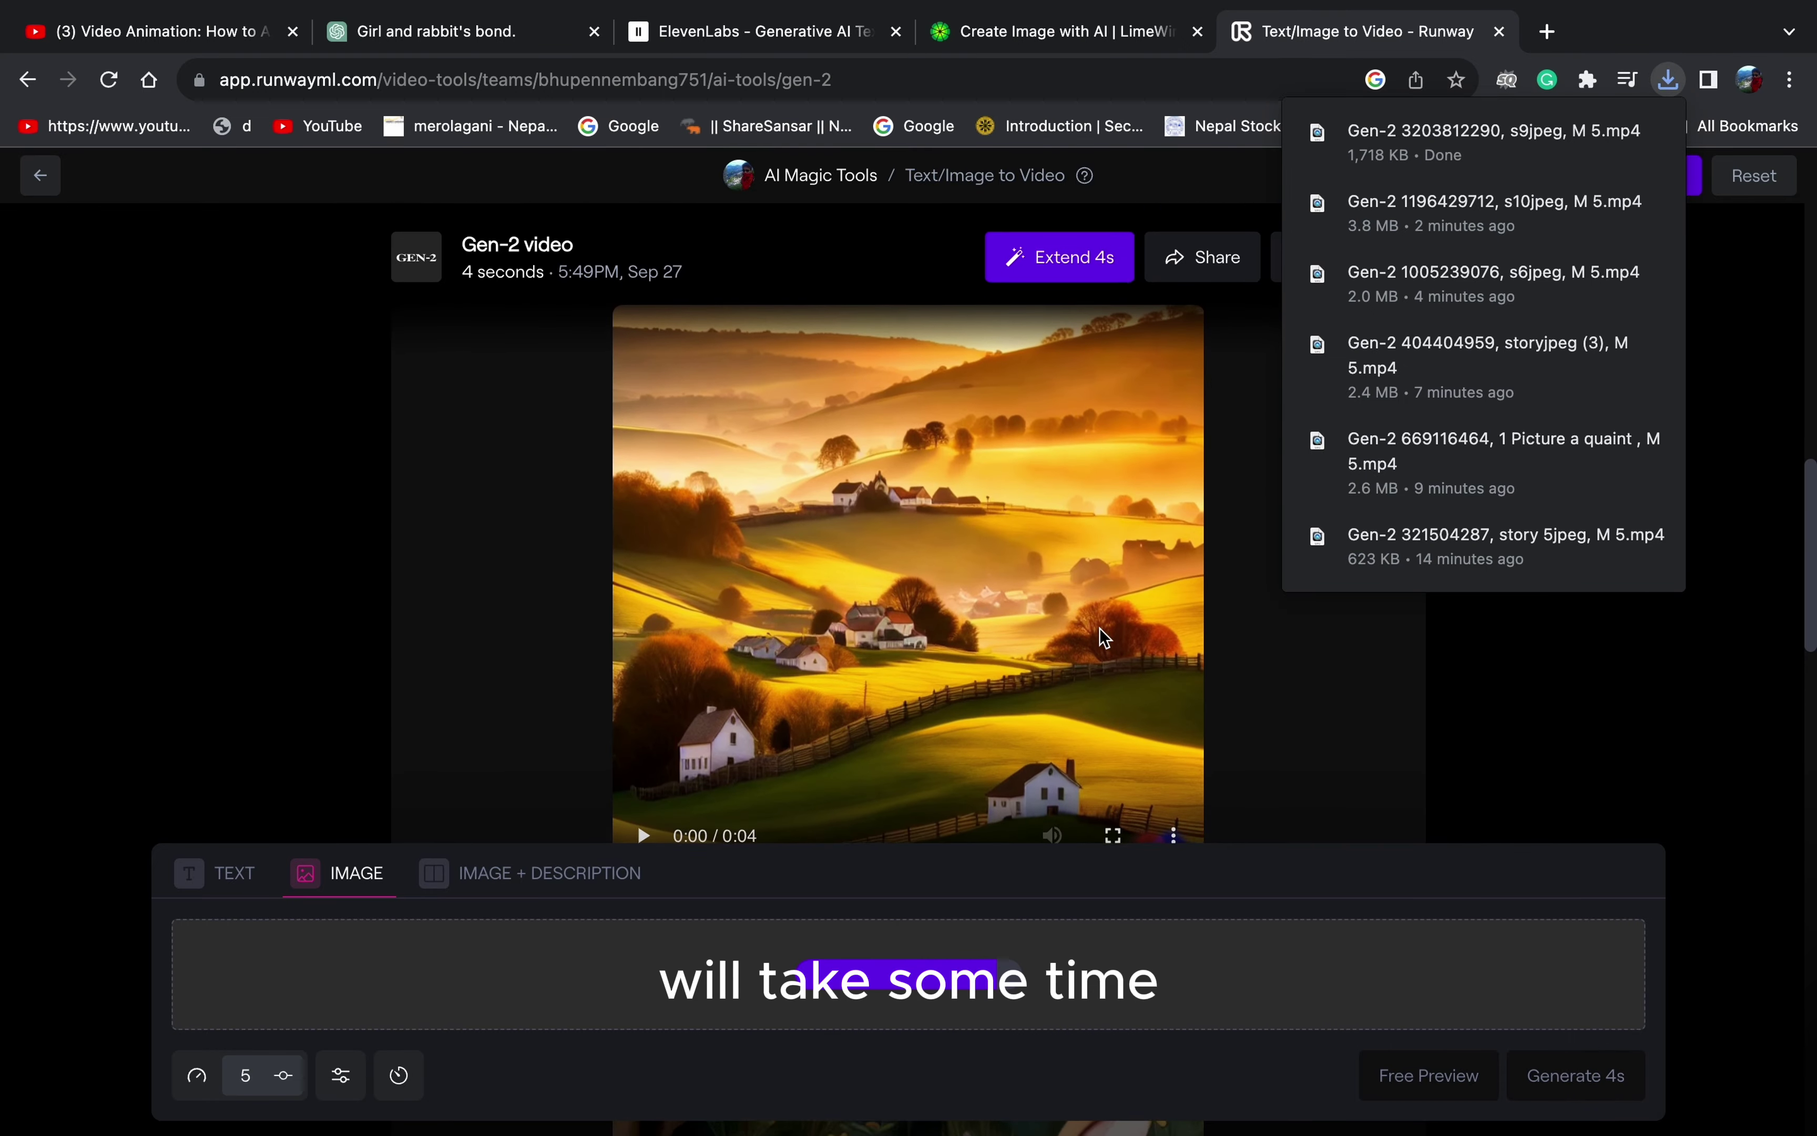
click(1553, 1089)
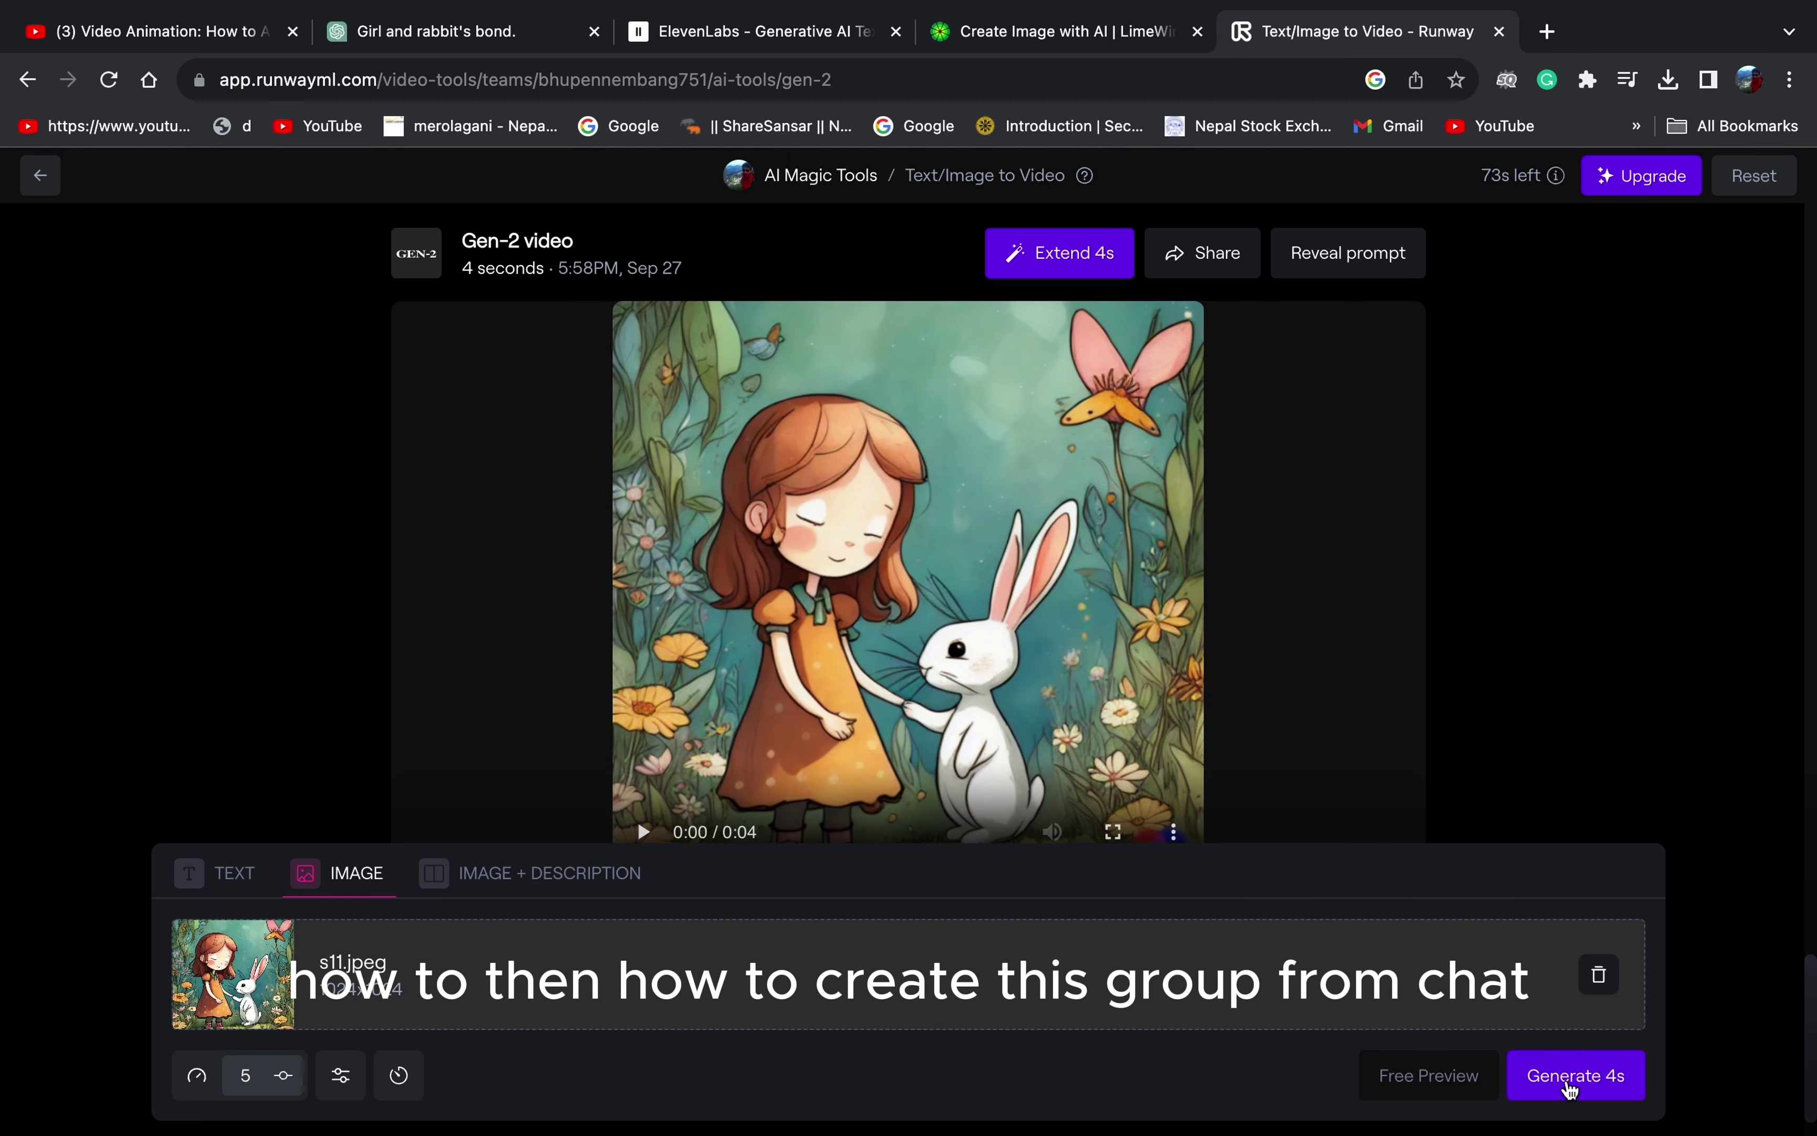
Play the girl-and-rabbit clip in full-screen preview.
click(1113, 831)
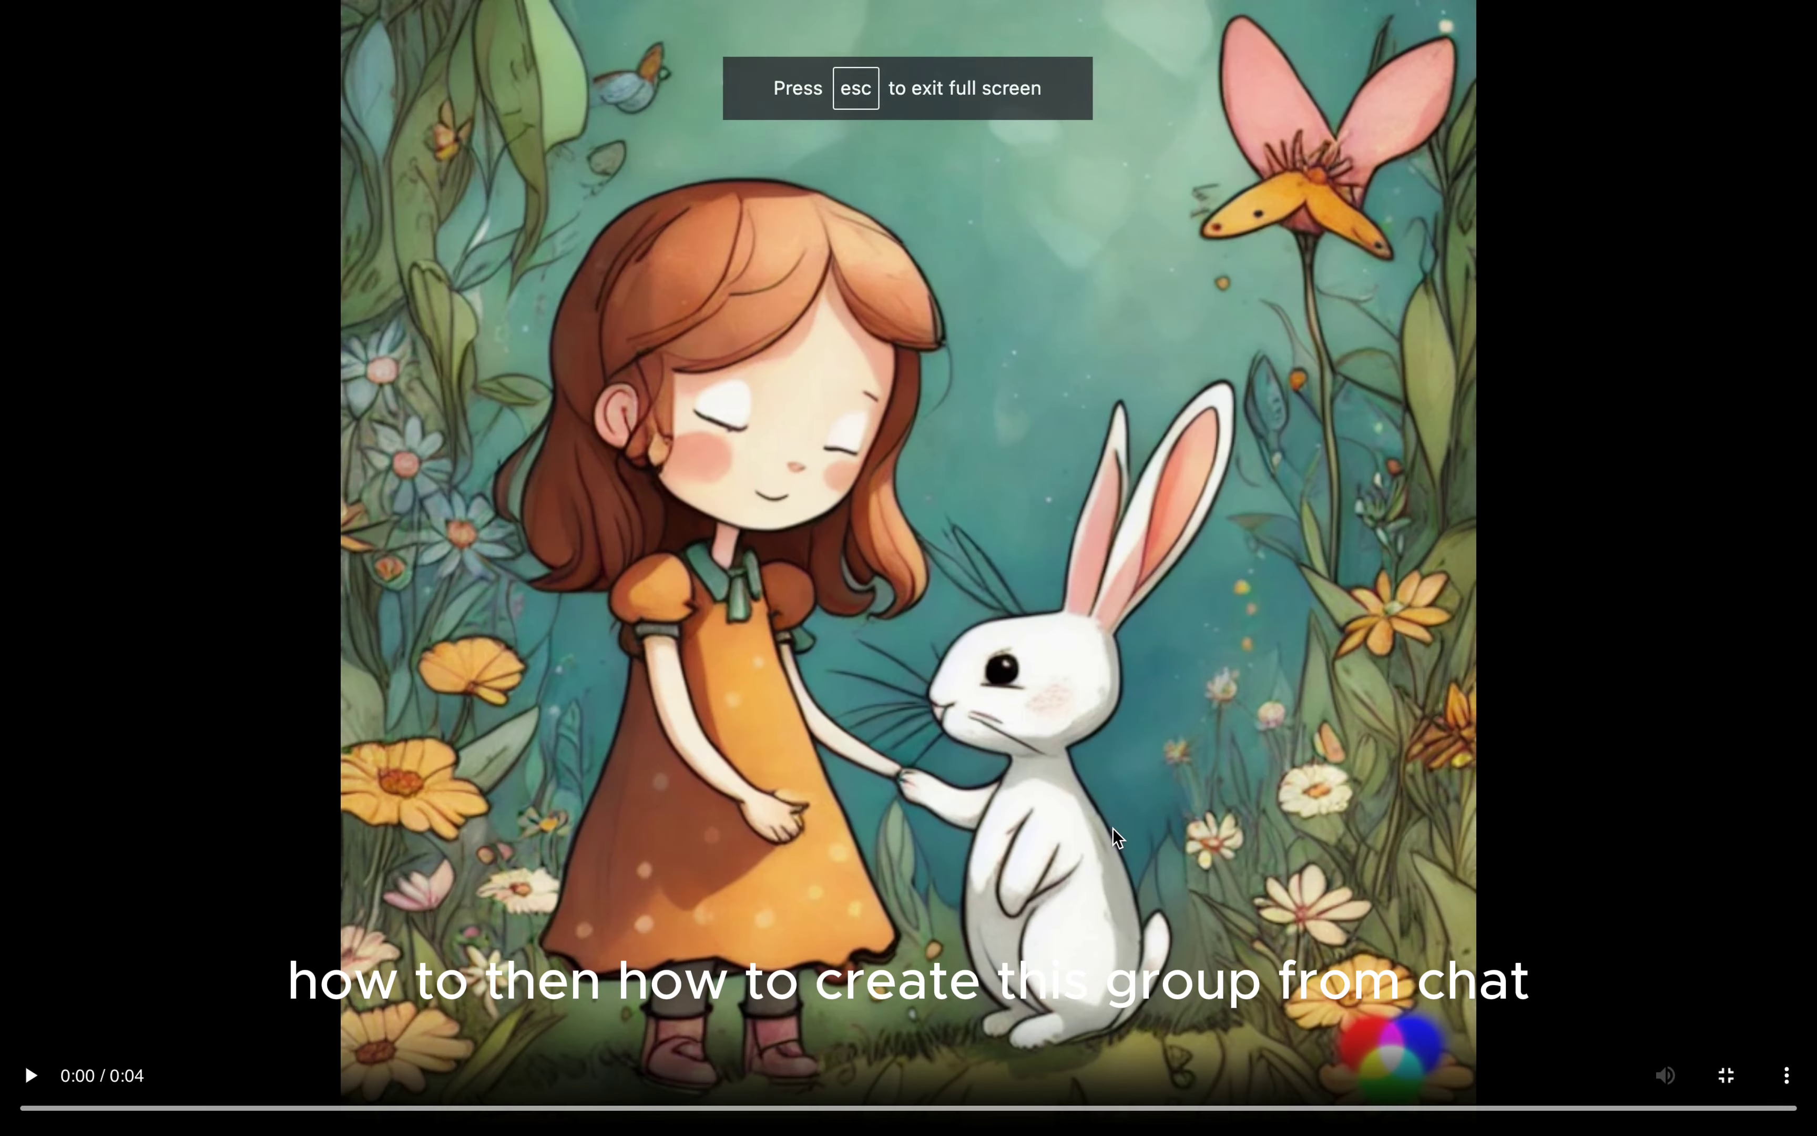
click(1020, 805)
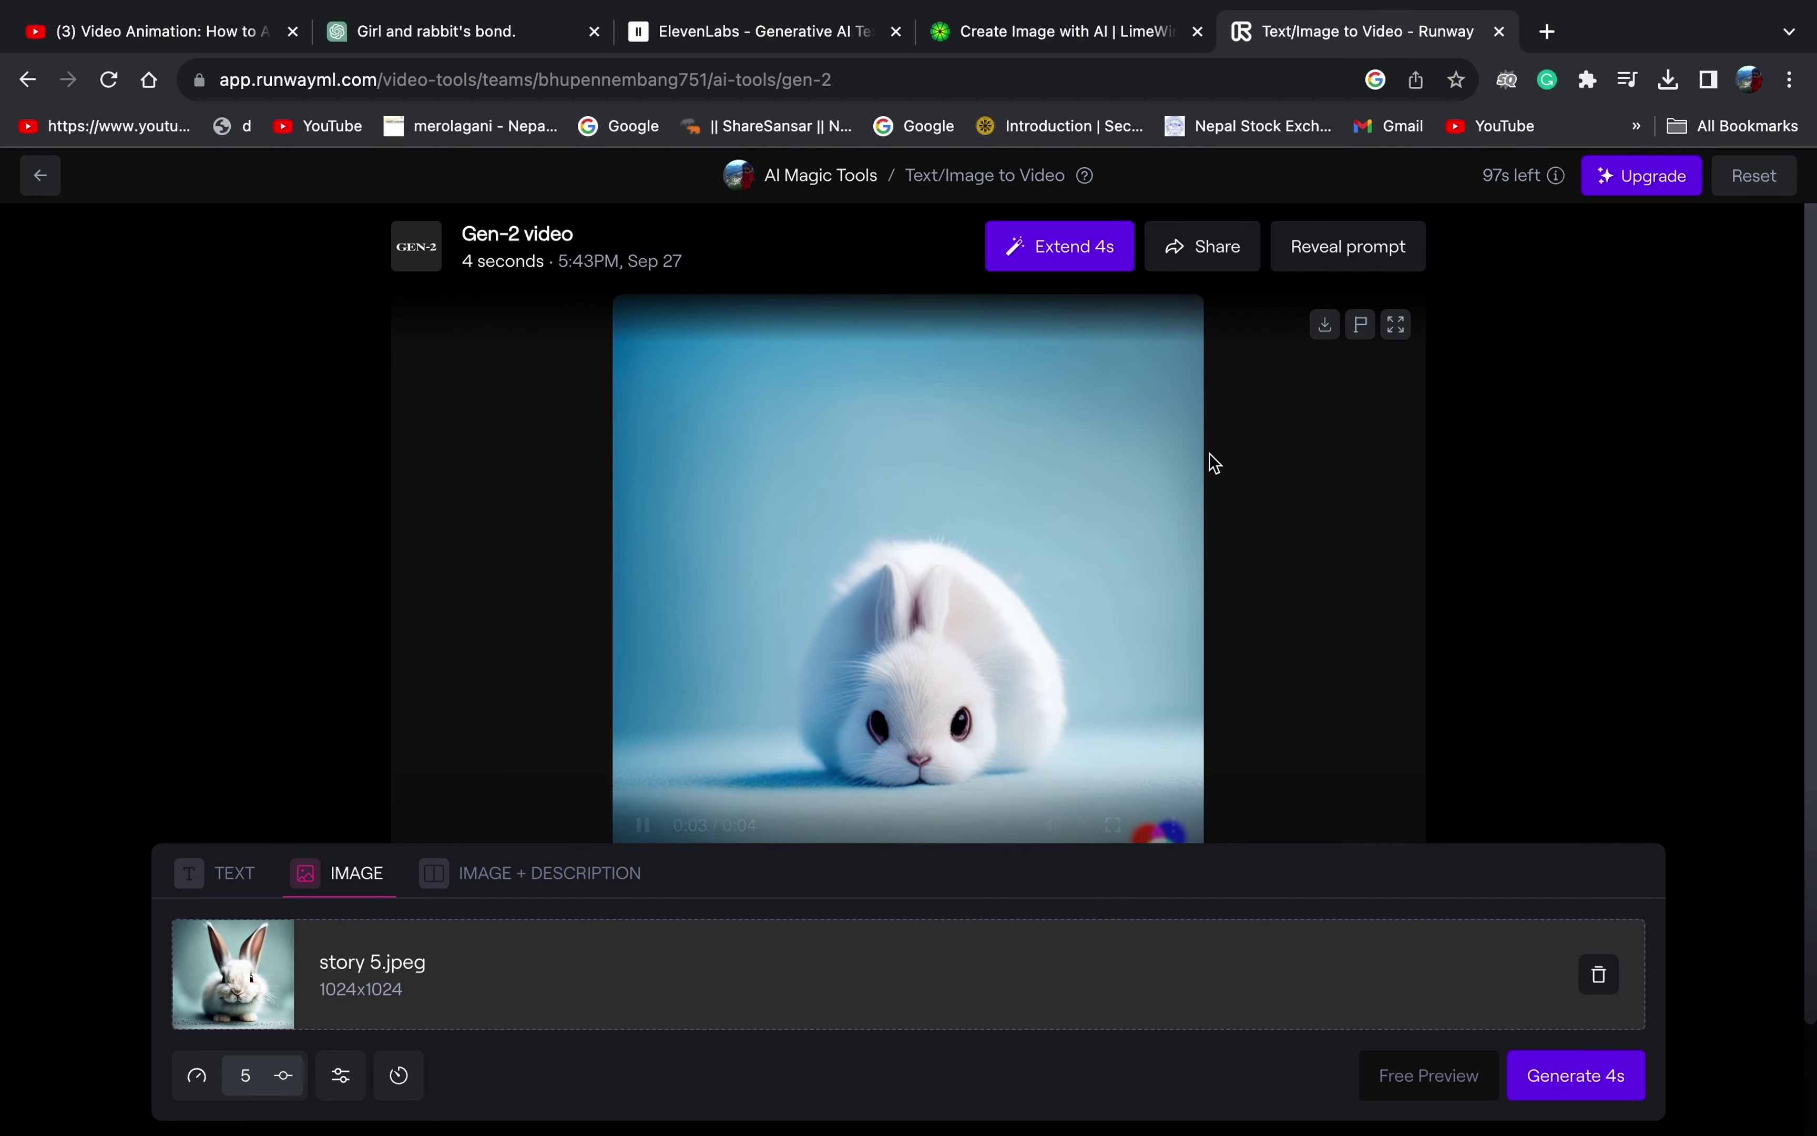
Preview the fluffy white rabbit clip, download it as a 623 KB MP4, and replay it.
click(1397, 328)
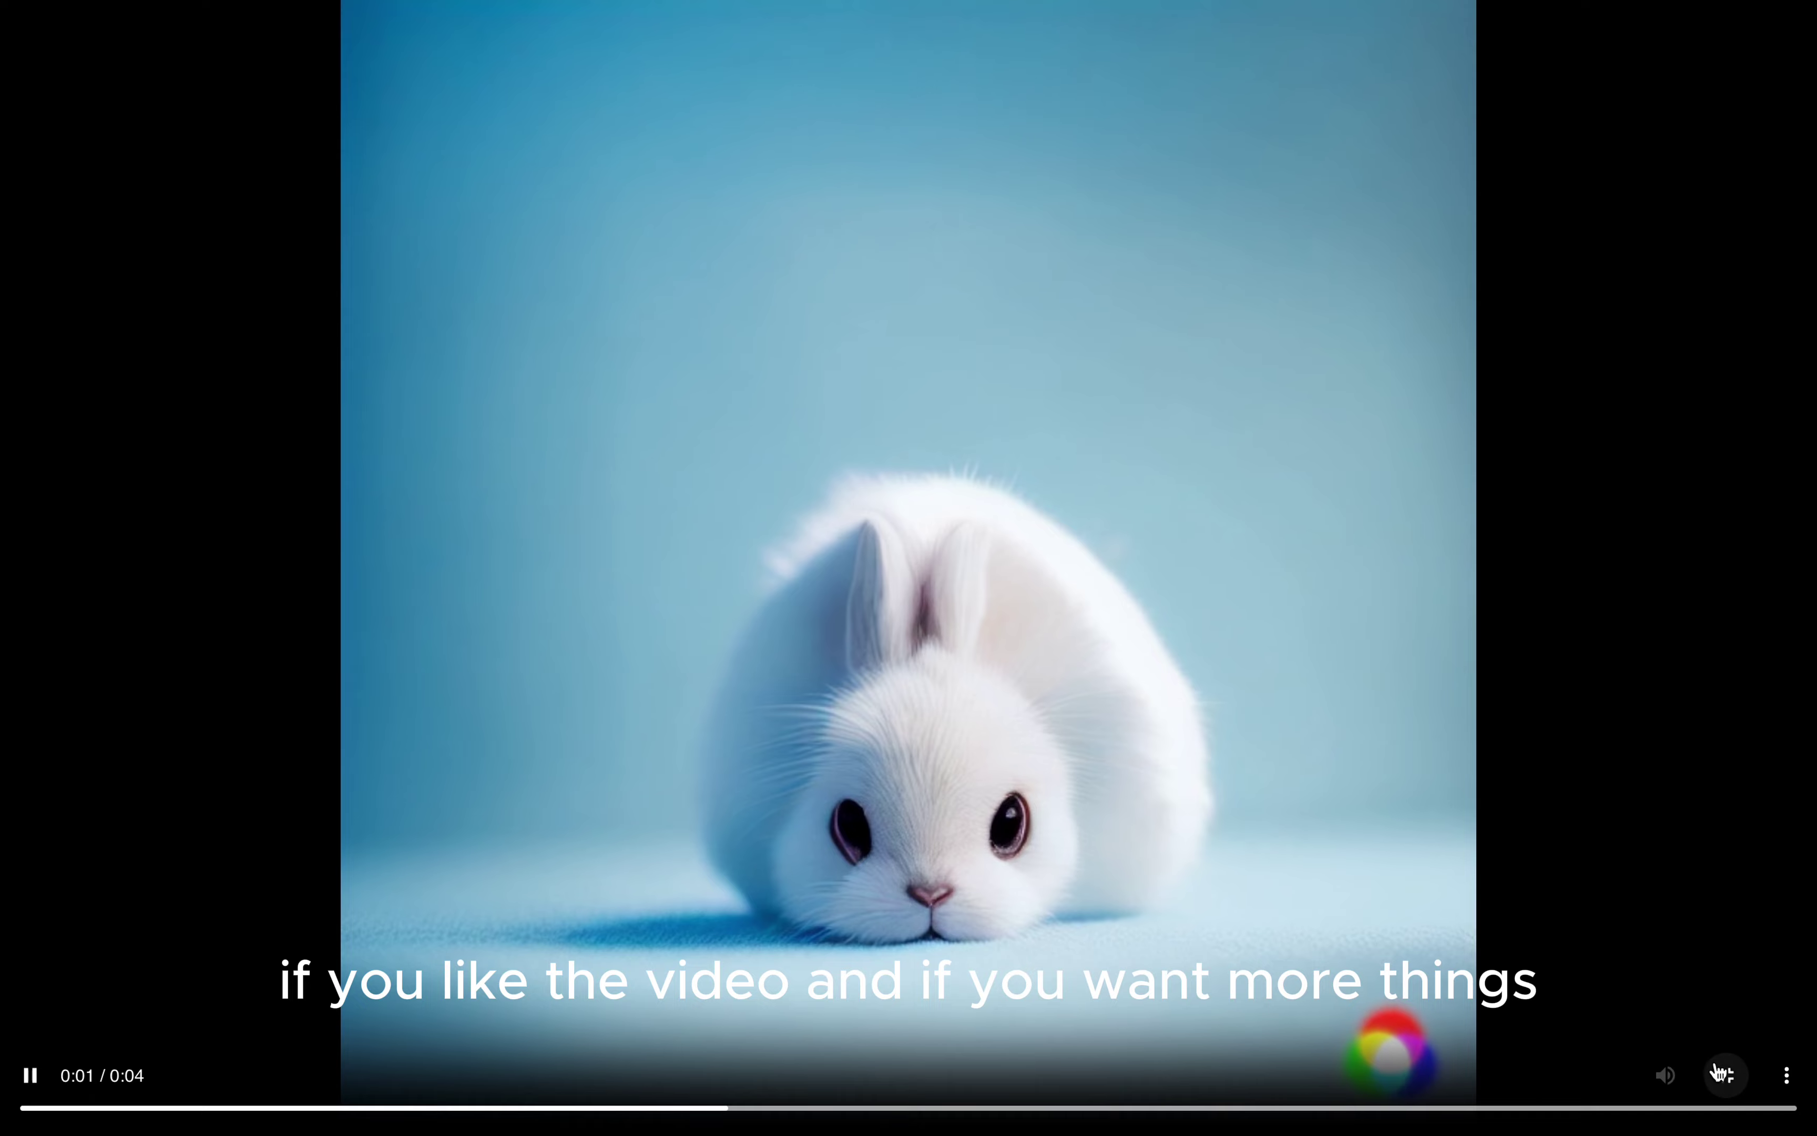
click(1724, 1074)
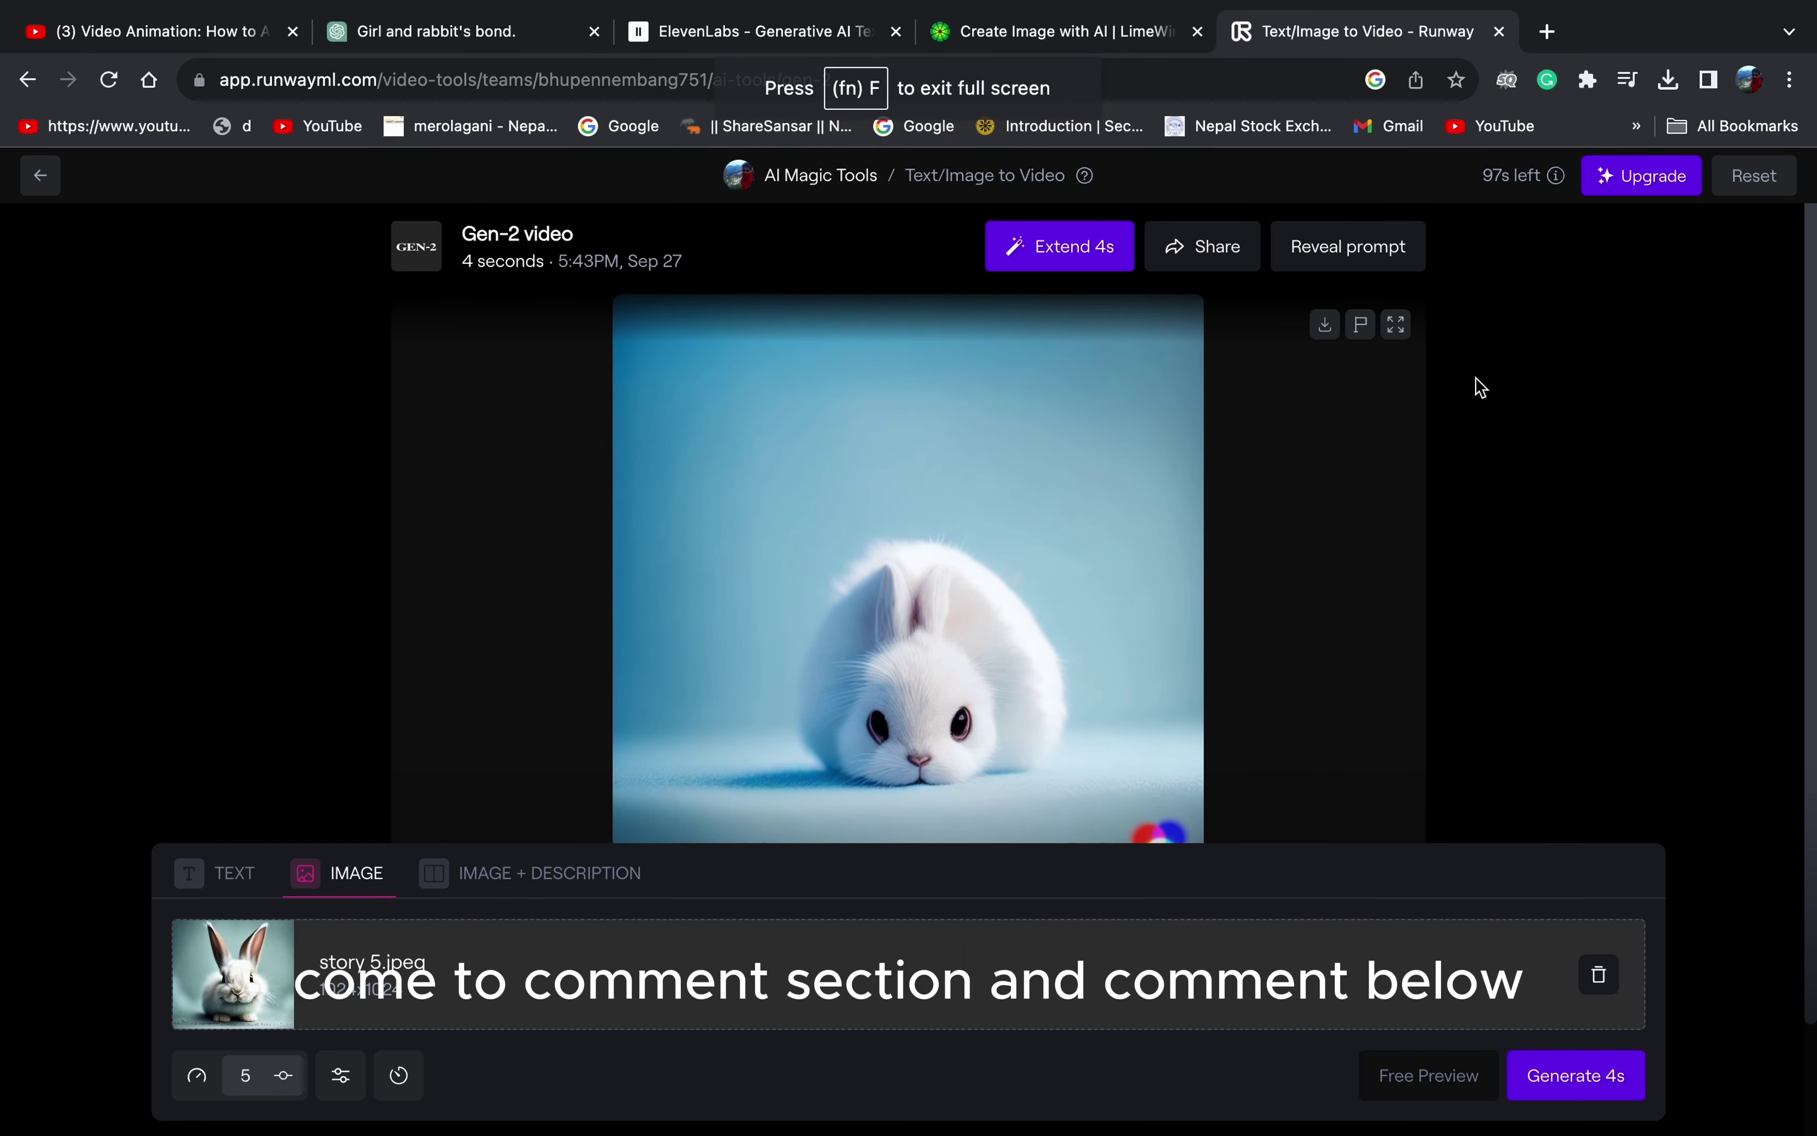
click(1325, 326)
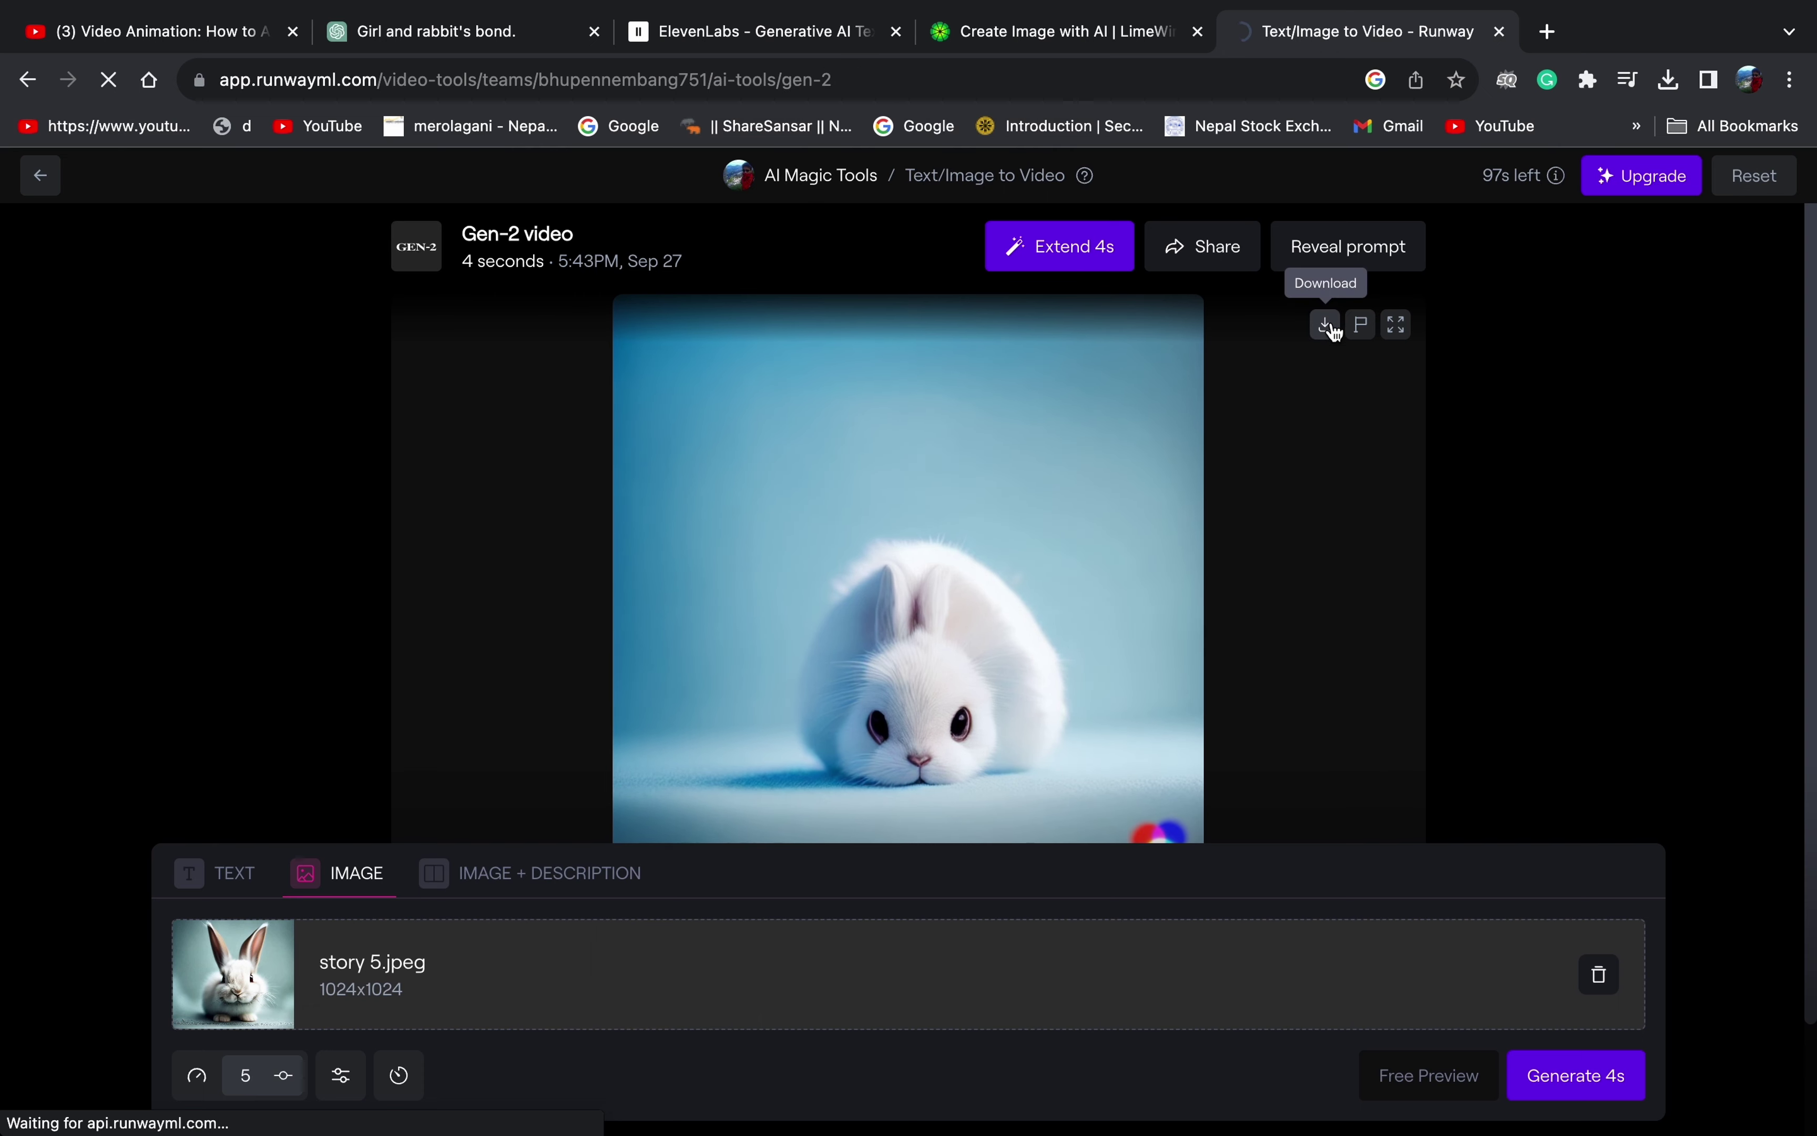
click(1670, 89)
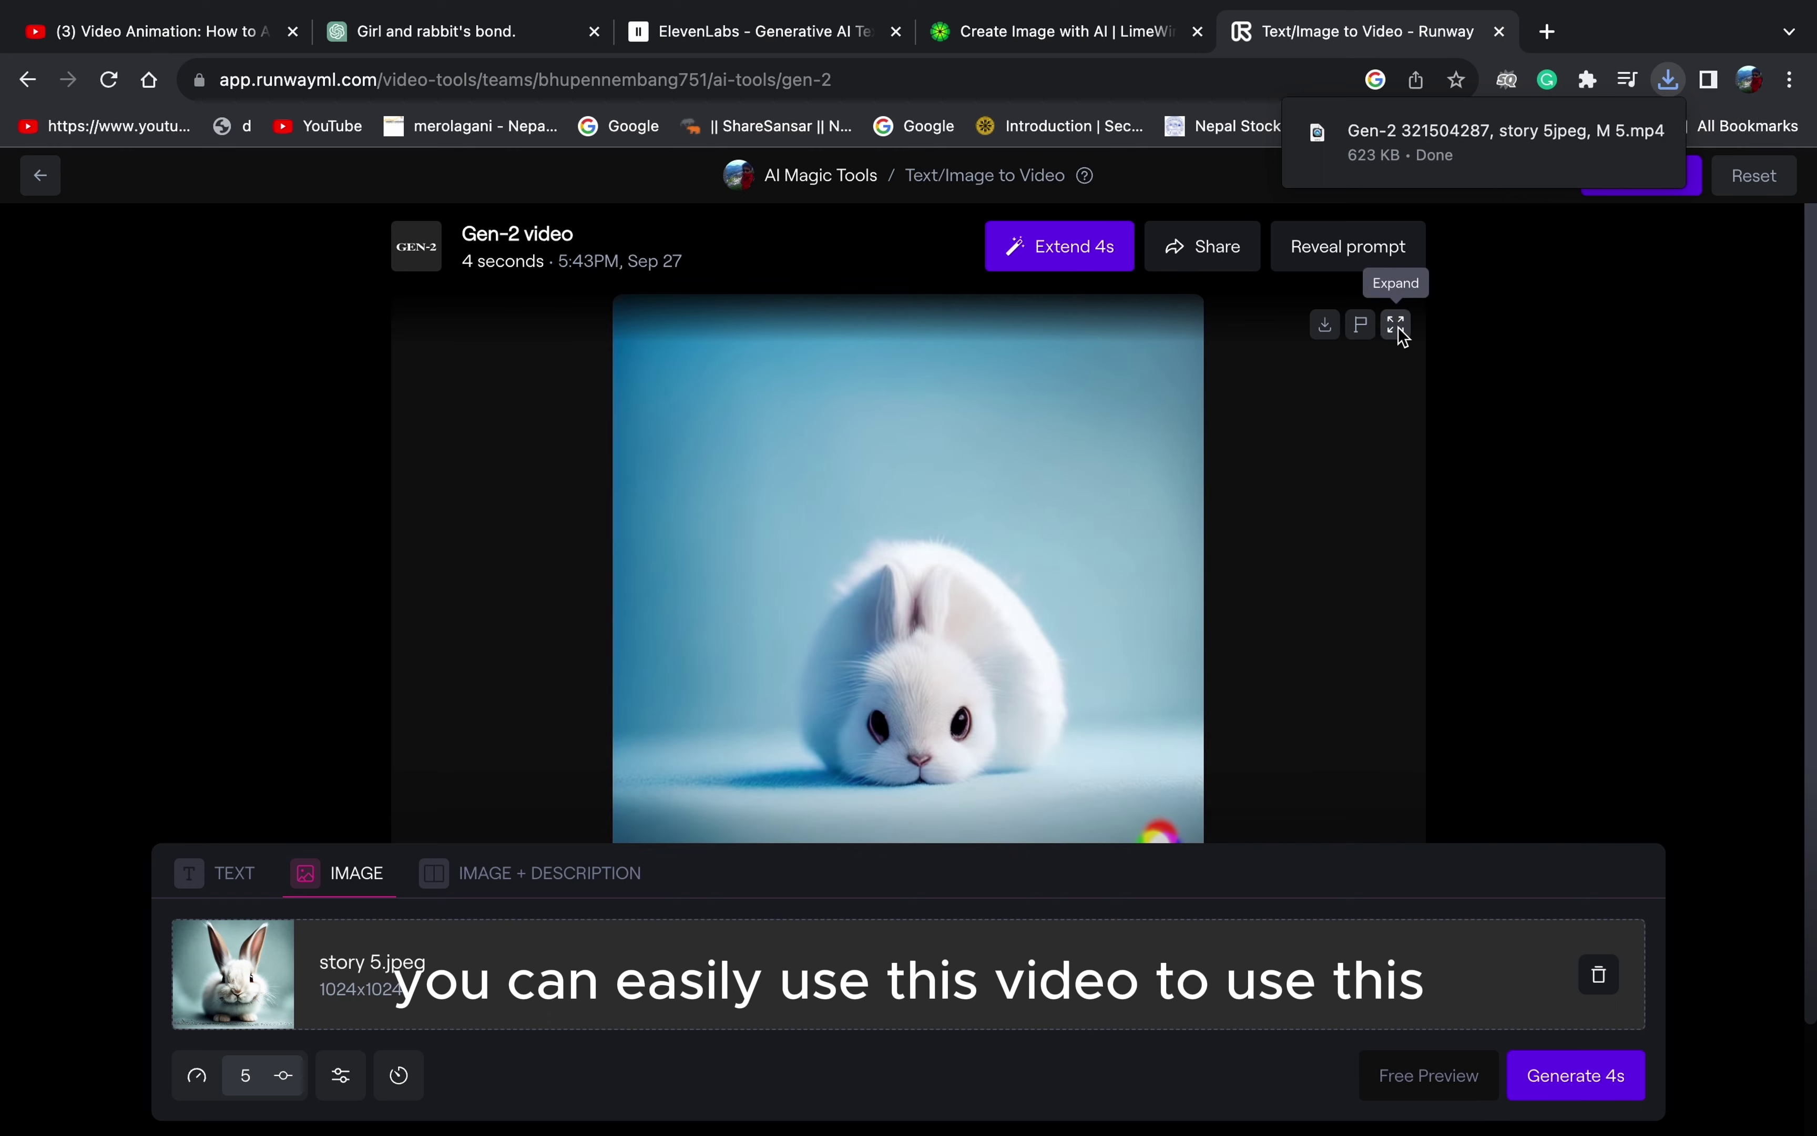
click(1396, 325)
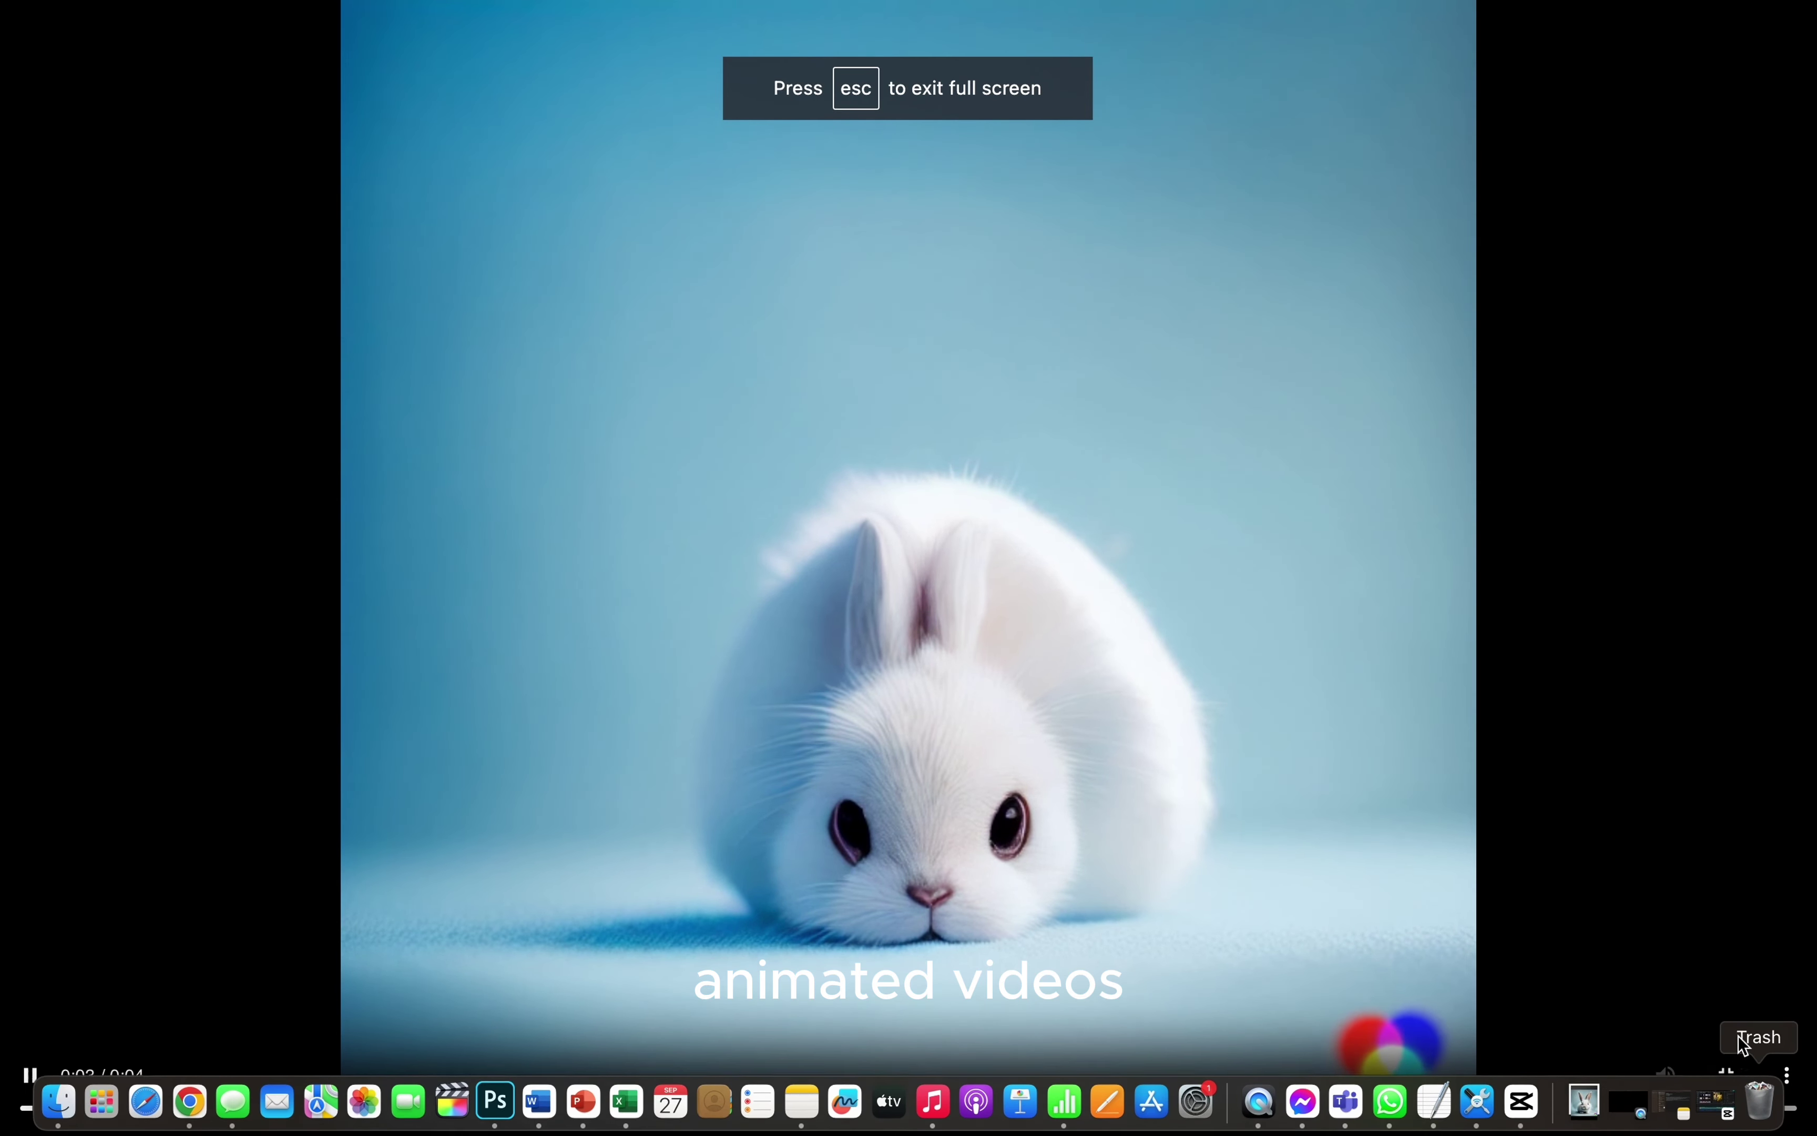